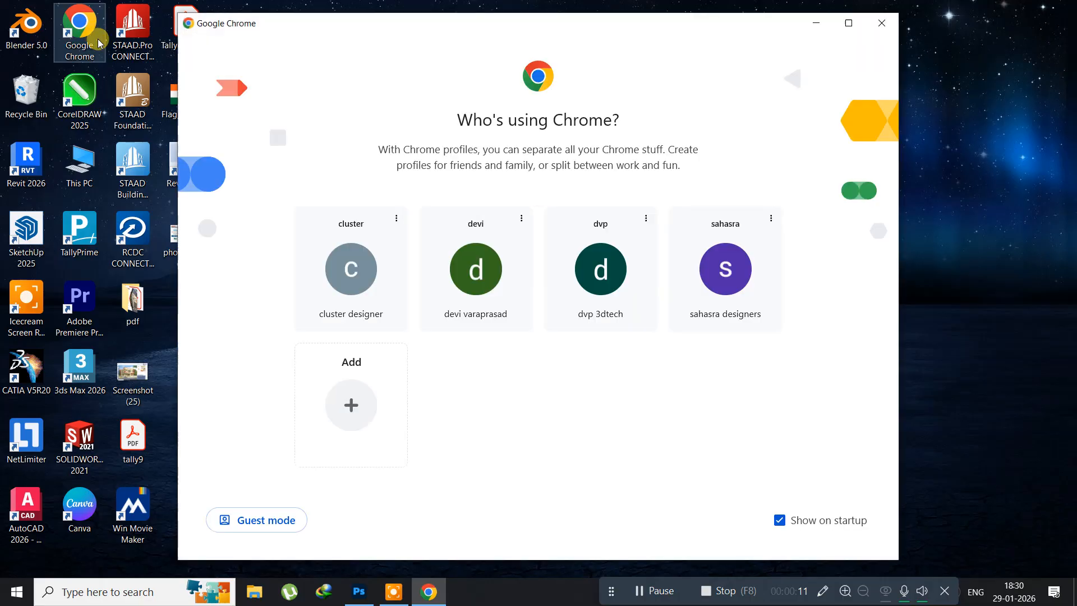
Open the browser with a saved profile and search Google for "hdfc bank logo"
{"action": "left_click", "coordinate": [471, 271]}
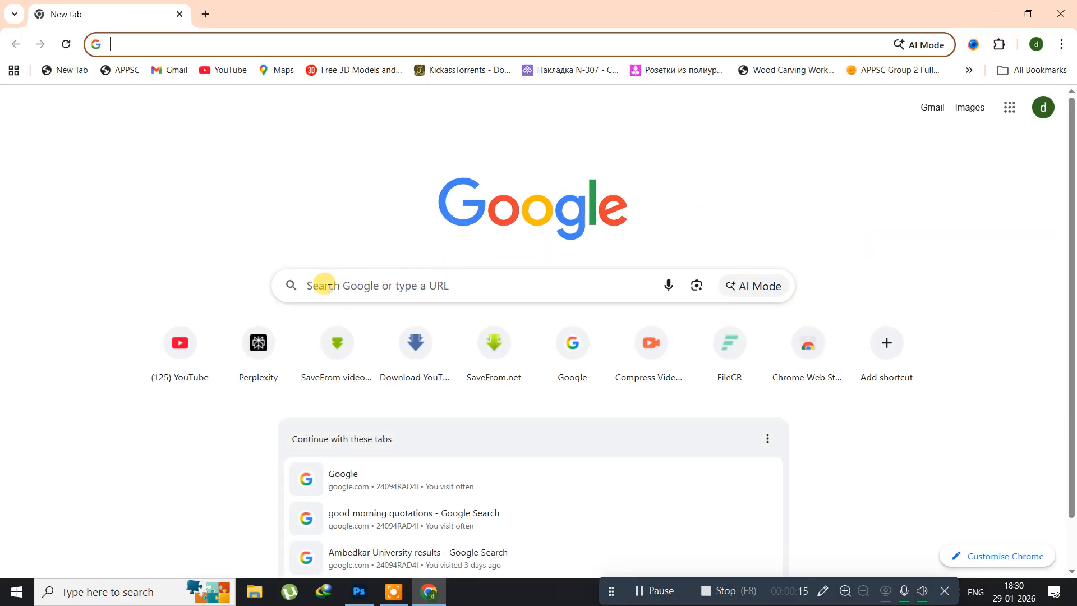
{"action": "left_click", "coordinate": [328, 287]}
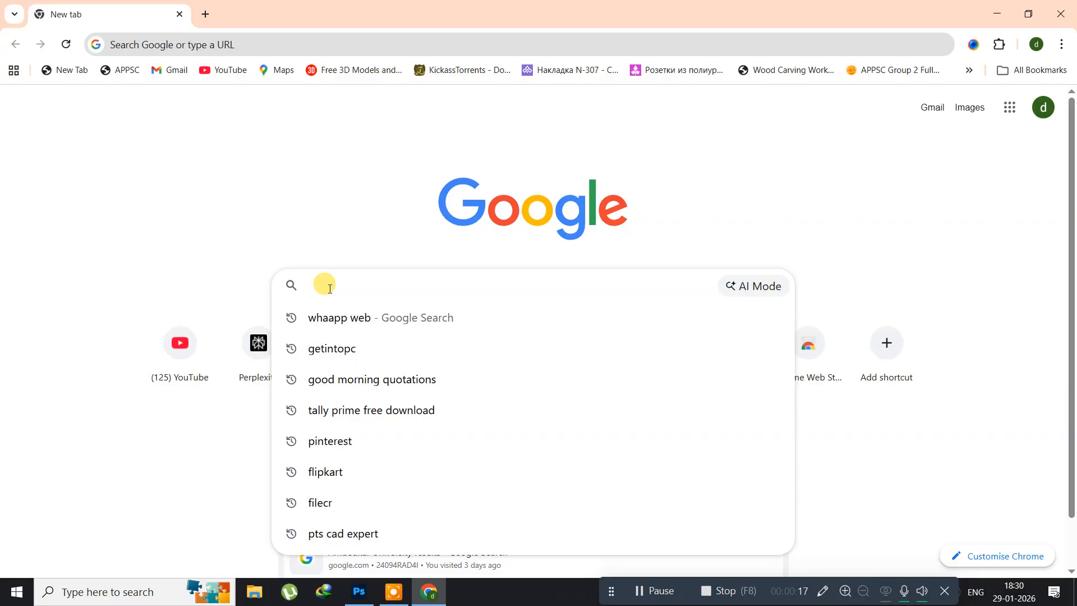
{"action": "type", "text": "hdf"}
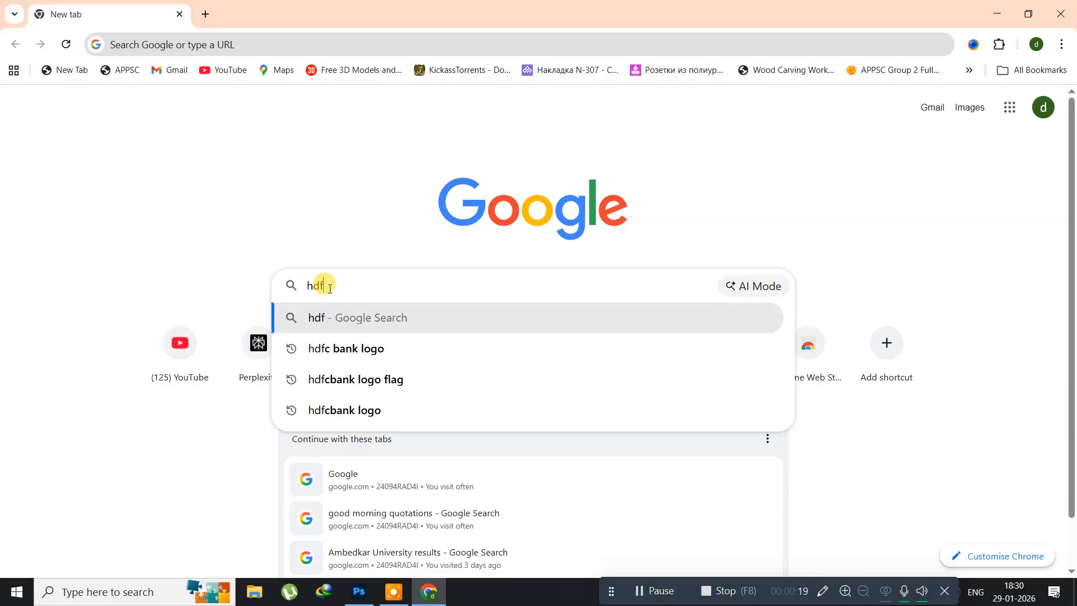
{"action": "type", "text": "c b"}
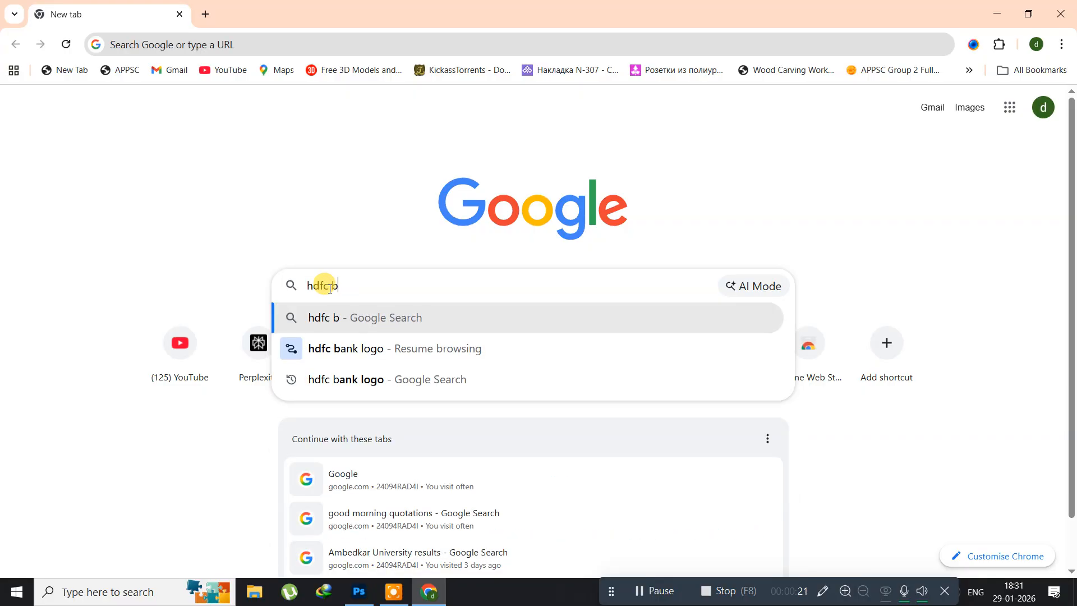
{"action": "type", "text": "ank logo"}
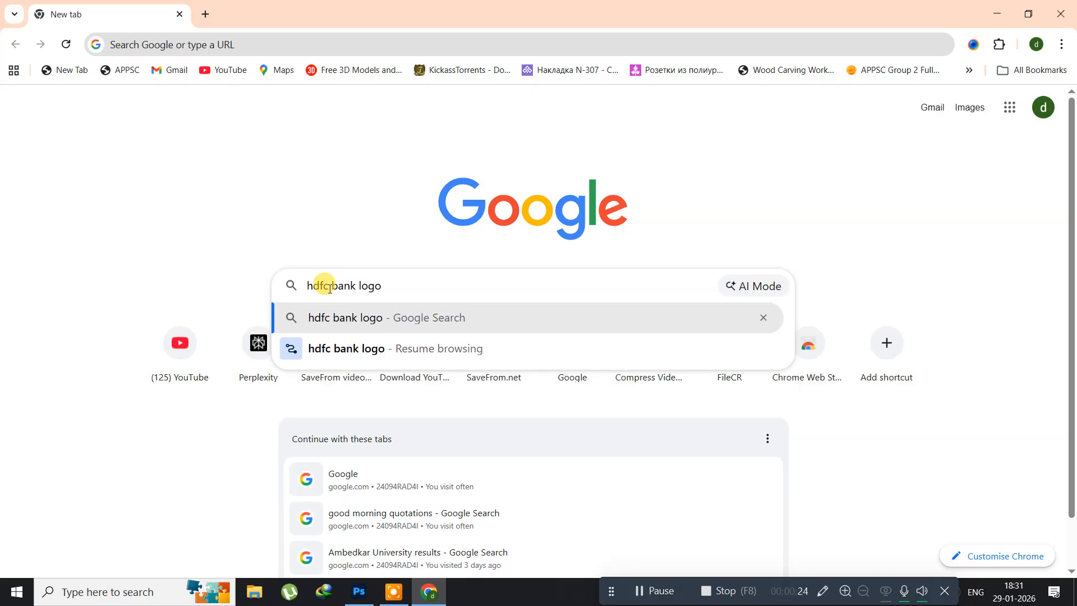
{"action": "key", "text": "Return"}
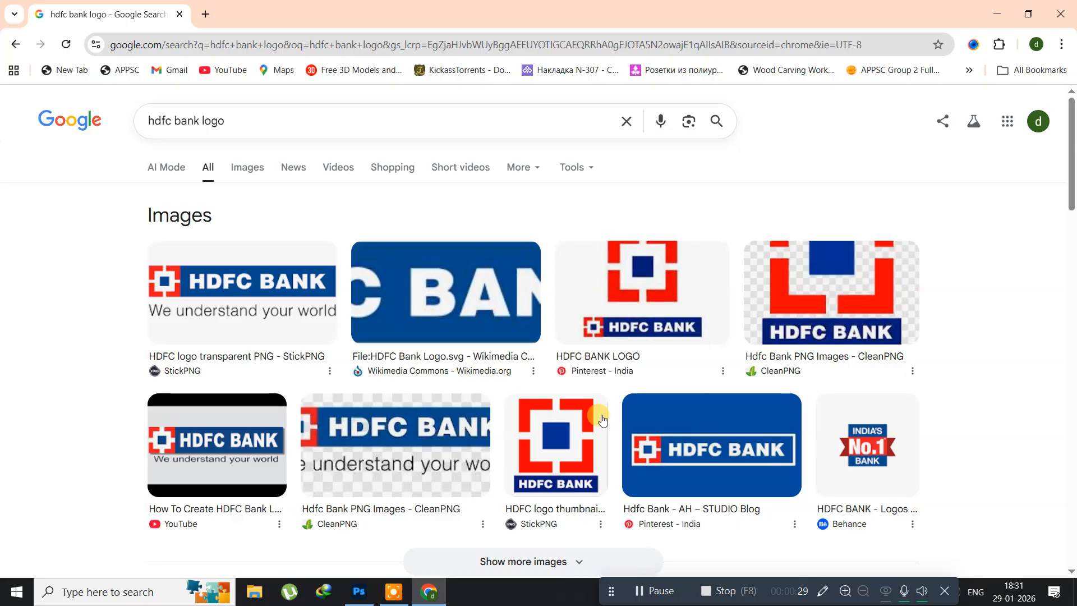
Save the StickPNG HDFC Bank logo thumbnail to the Desktop as a PNG named images, and close the browser
{"action": "left_click", "coordinate": [554, 443]}
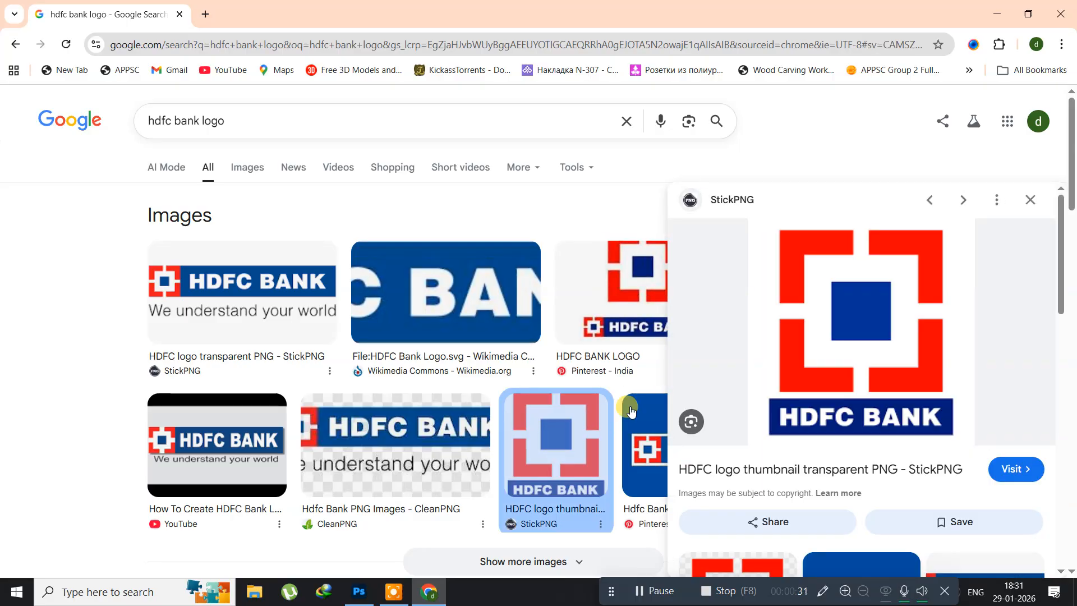
{"action": "right_click", "coordinate": [807, 286]}
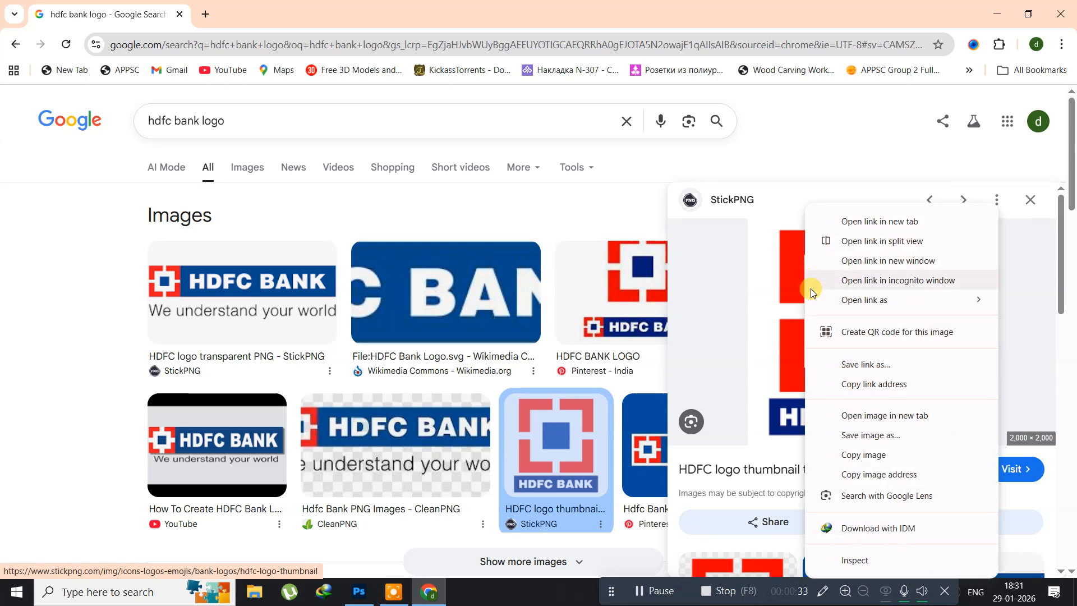
{"action": "left_click", "coordinate": [853, 436]}
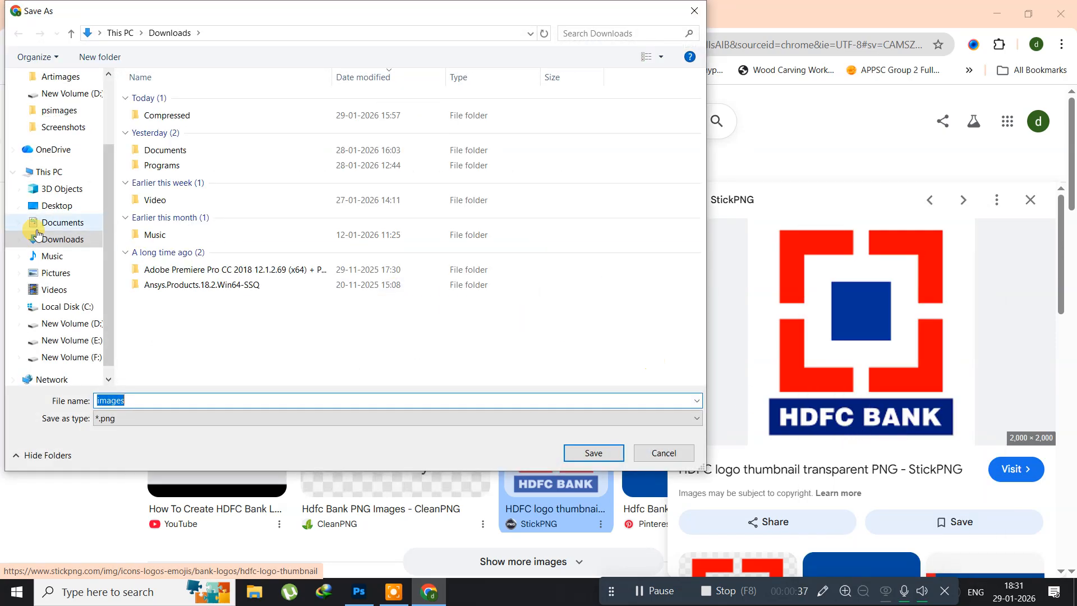
{"action": "scroll", "coordinate": [61, 158], "scroll_direction": "up", "scroll_amount": 1}
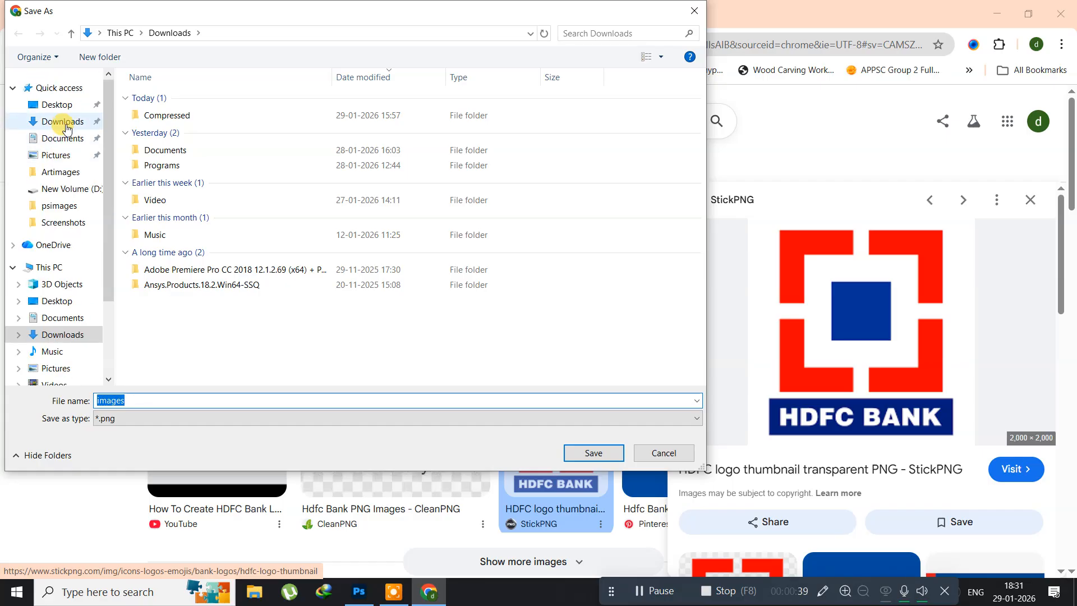
{"action": "left_click", "coordinate": [61, 107]}
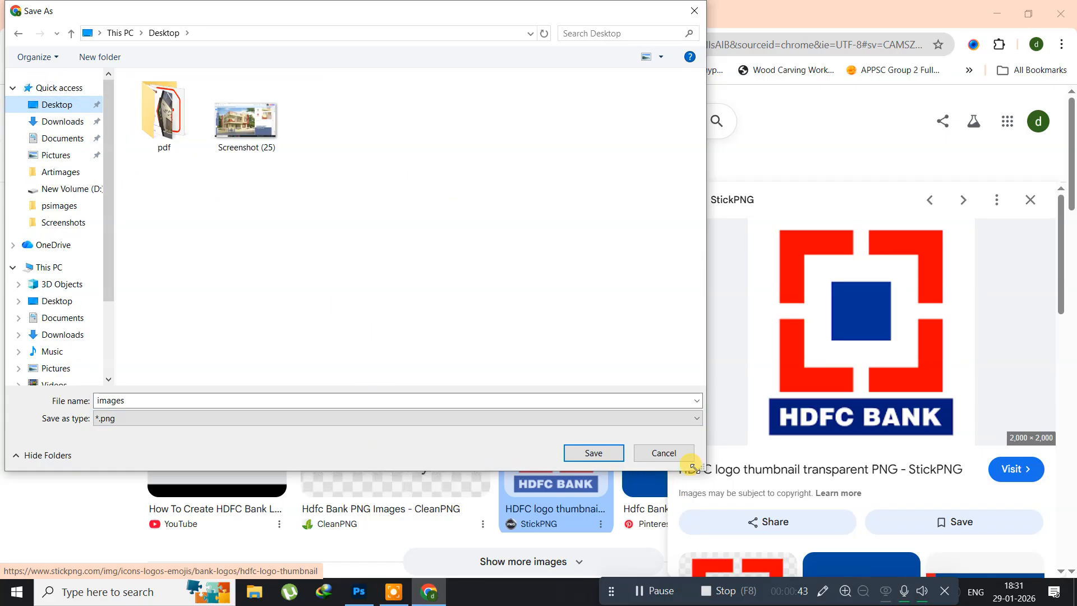
{"action": "left_click", "coordinate": [600, 450]}
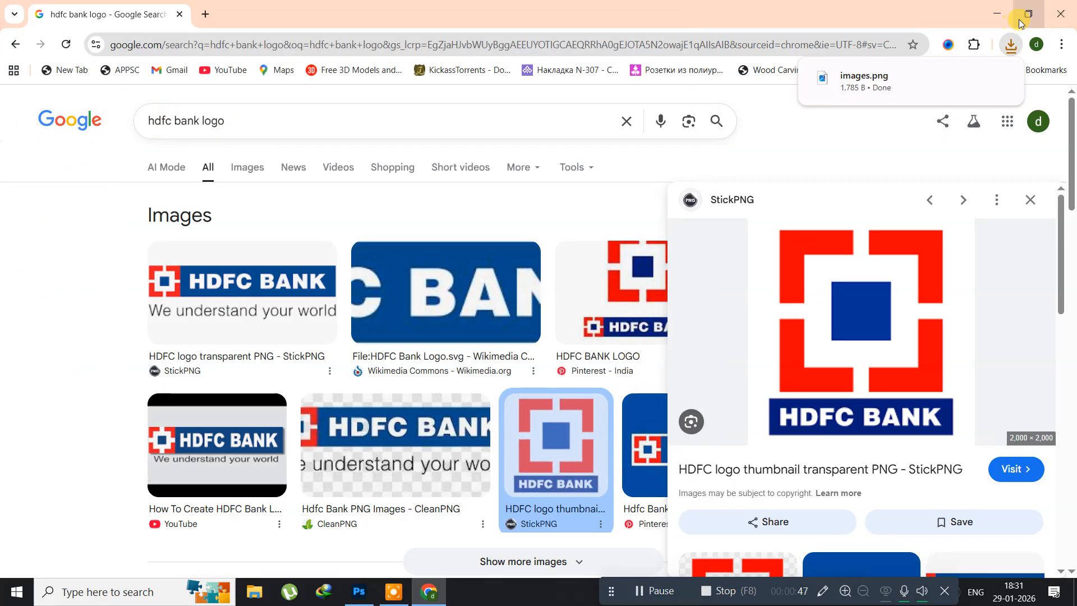
{"action": "left_click", "coordinate": [1073, 4]}
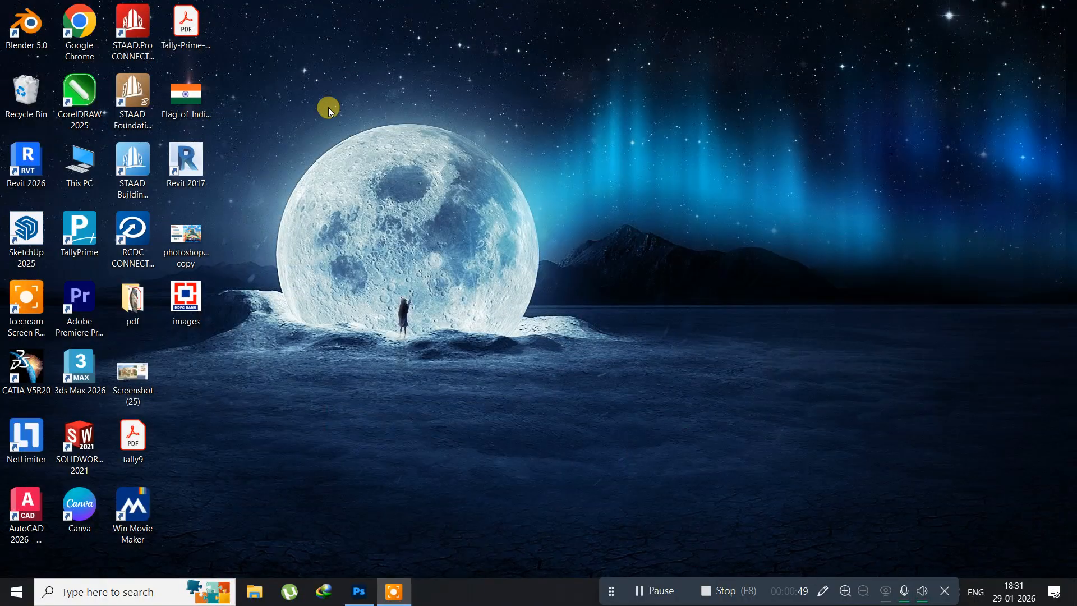
Open the saved logo image from the desktop in a maximized viewer, examine its shapes enlarged, and minimize the viewer
{"action": "double_click", "coordinate": [197, 301]}
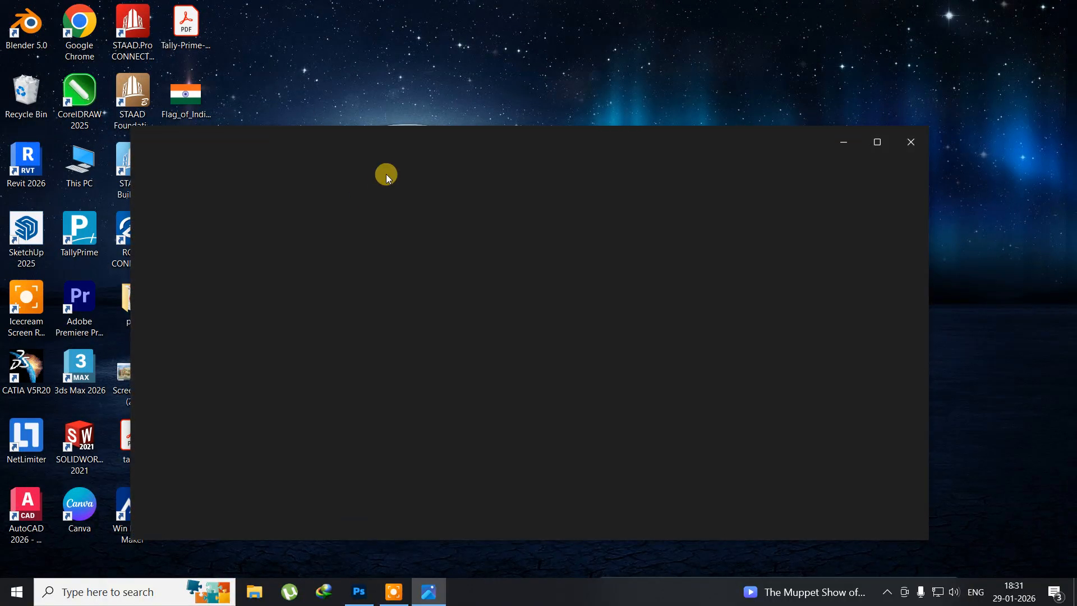
{"action": "double_click", "coordinate": [391, 131]}
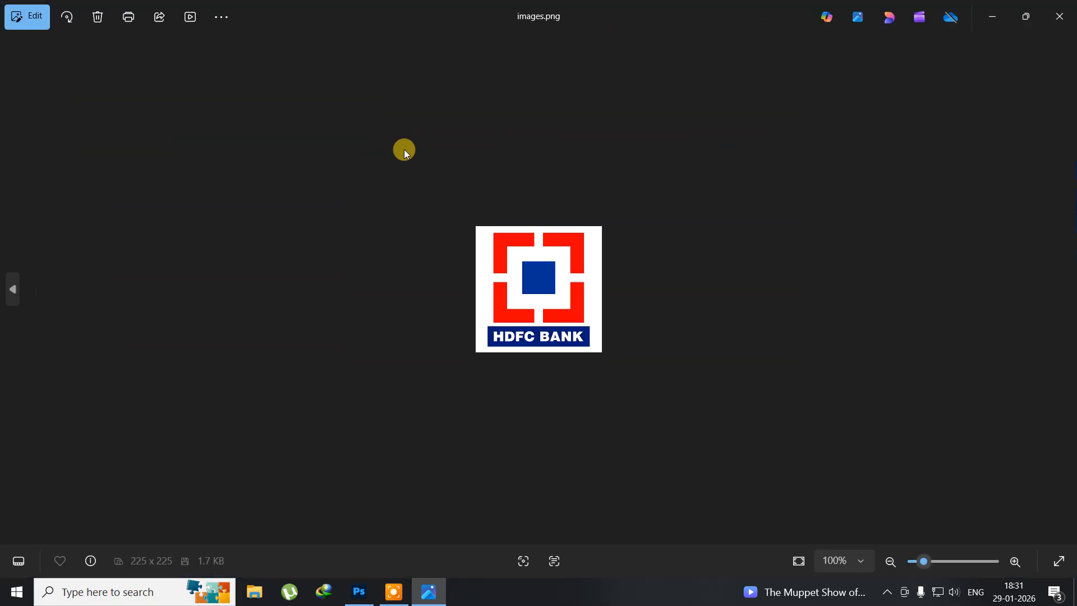
{"action": "scroll", "coordinate": [552, 345], "scroll_direction": "up", "scroll_amount": 4}
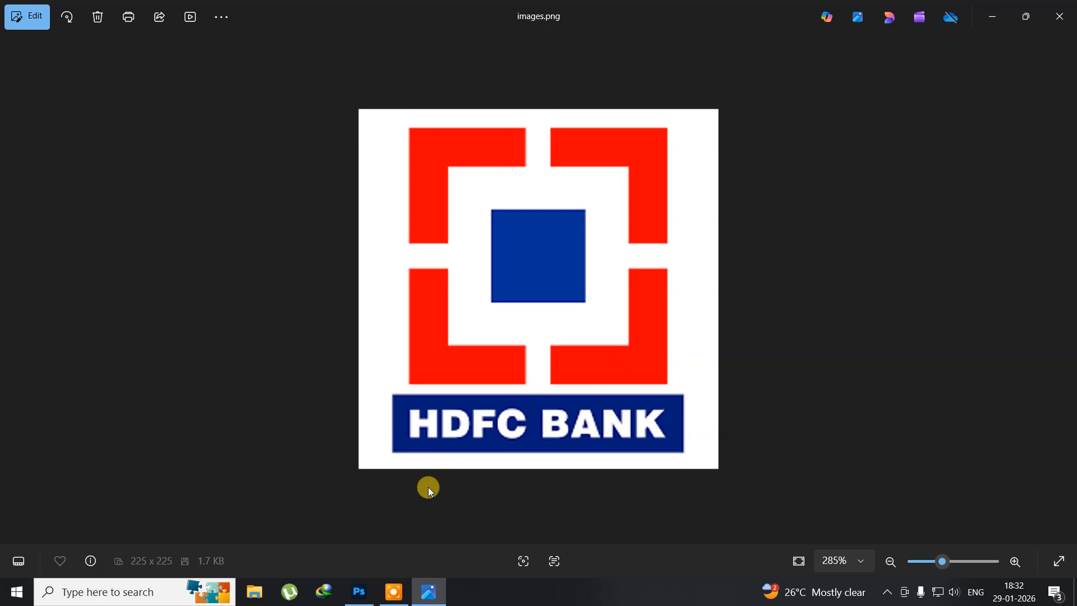
{"action": "left_click", "coordinate": [428, 590]}
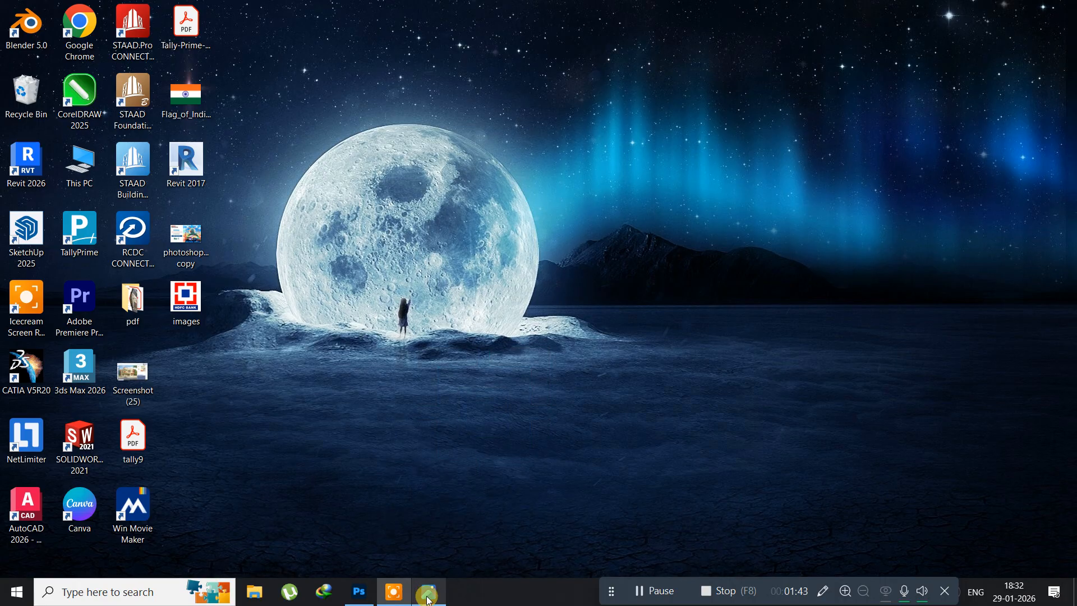
Switch to Photoshop and draw a square selection about 1086 px wide with the Rectangular Marquee Tool at a Fixed Ratio of 1:1
{"action": "left_click", "coordinate": [375, 593]}
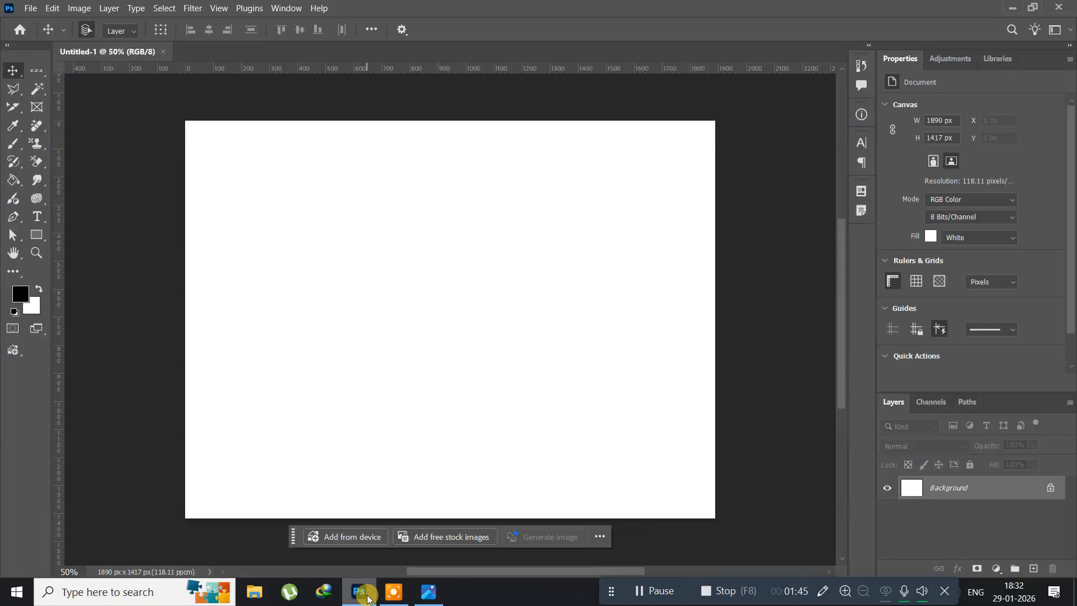
{"action": "left_click", "coordinate": [36, 73]}
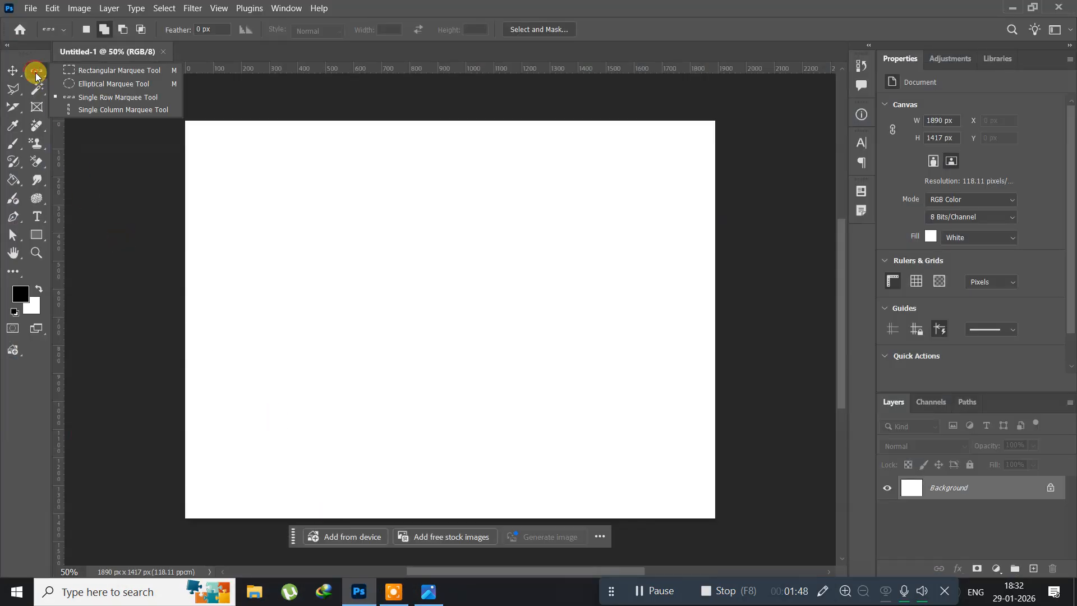
{"action": "left_click", "coordinate": [92, 73]}
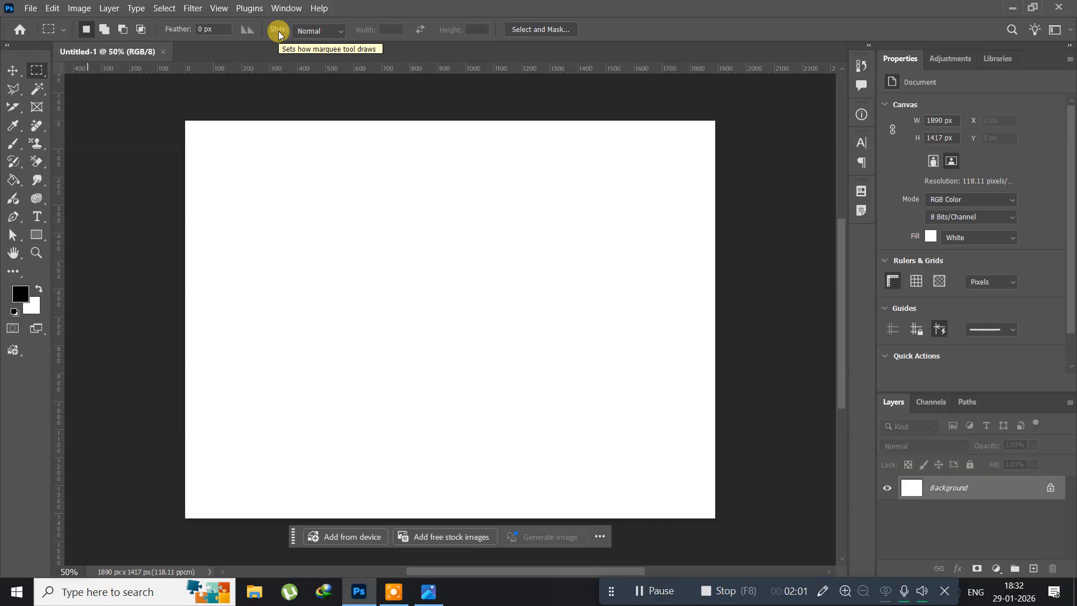
{"action": "left_click", "coordinate": [315, 31]}
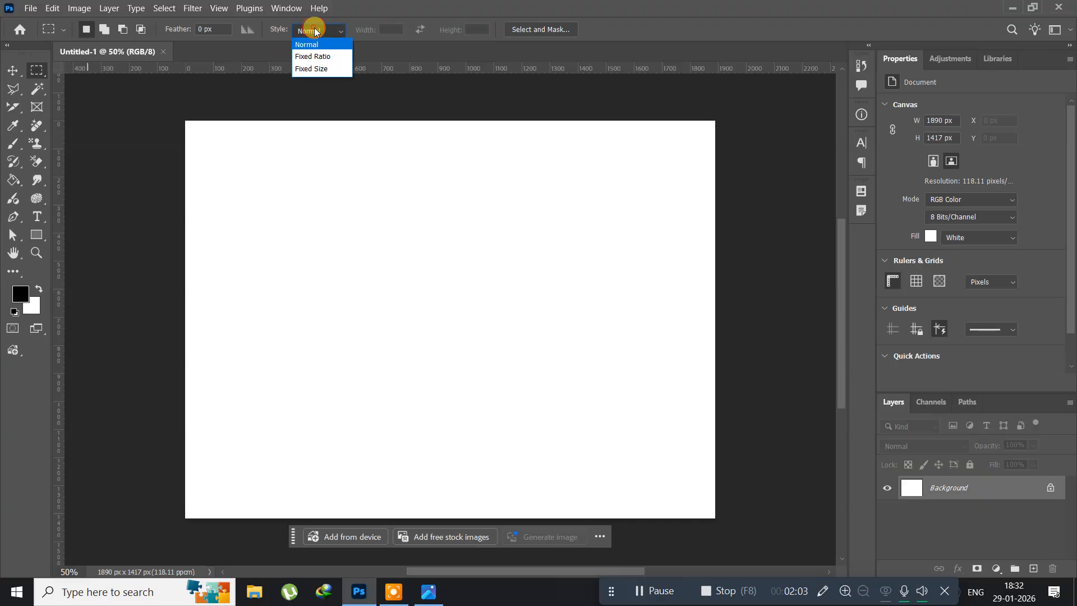
{"action": "left_click", "coordinate": [313, 57]}
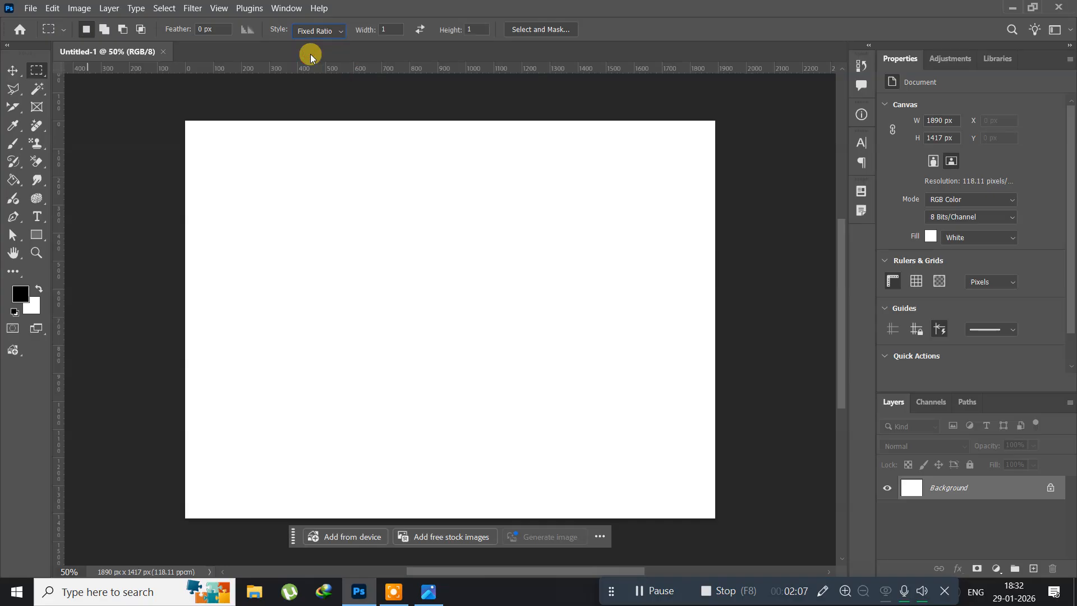
{"action": "left_click", "coordinate": [429, 591]}
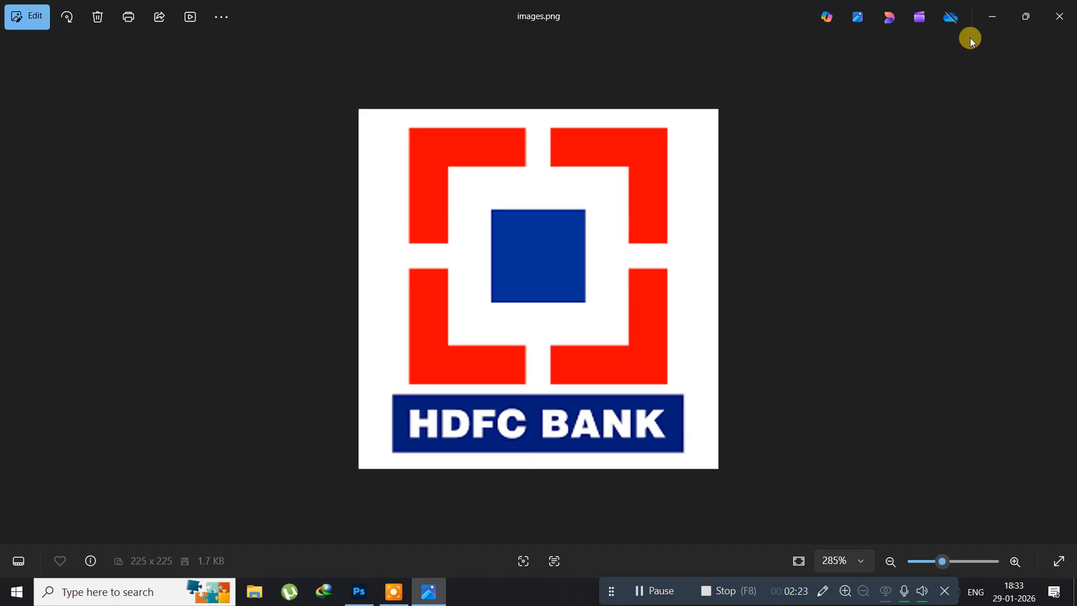
{"action": "left_click", "coordinate": [991, 17]}
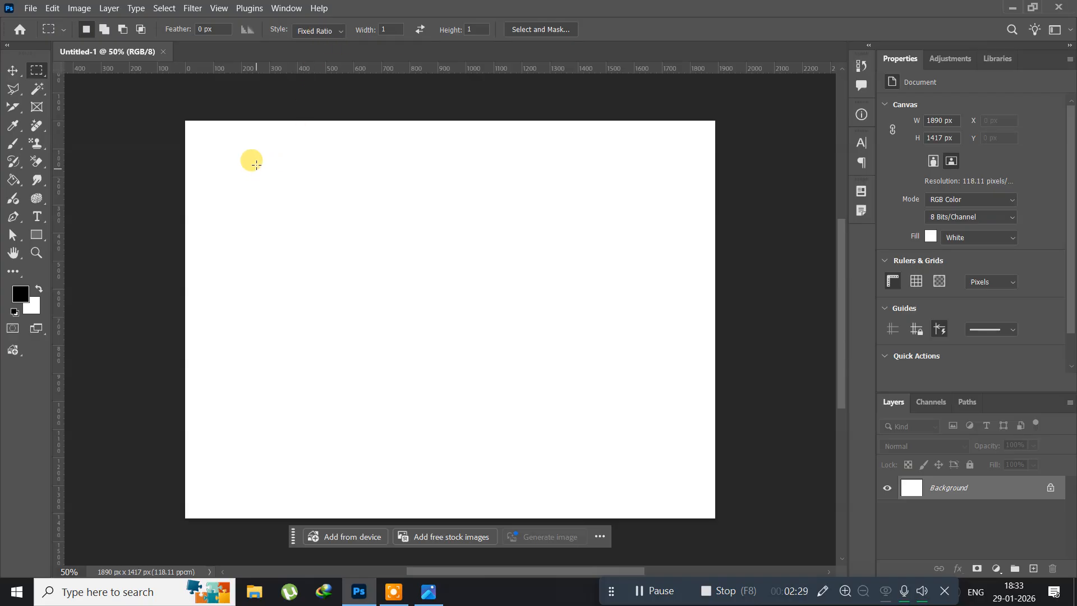
{"action": "left_click_drag", "start_coordinate": [256, 163], "coordinate": [617, 466]}
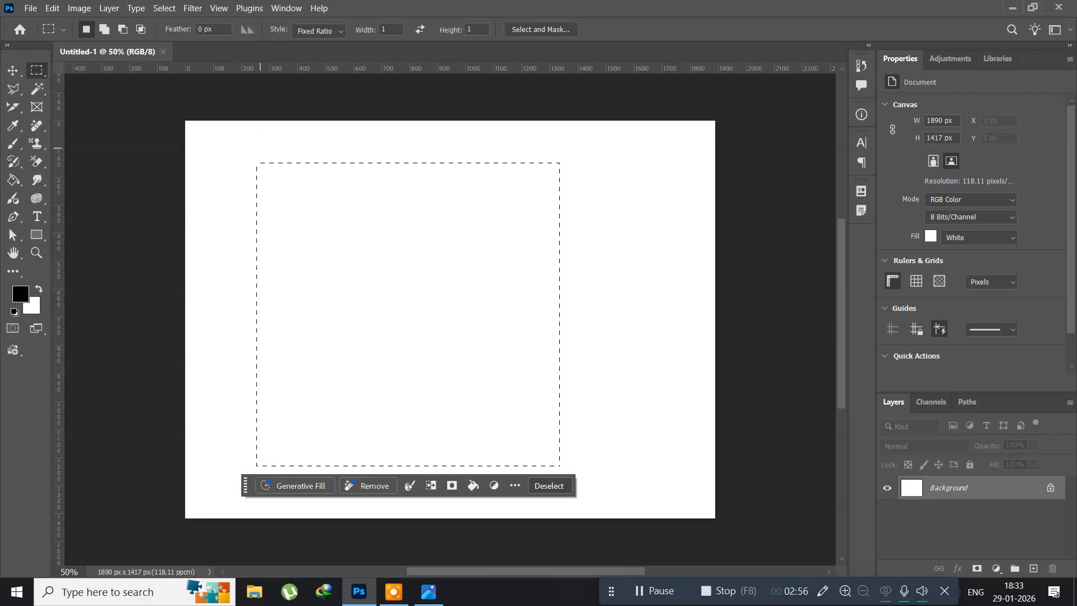
Add a new empty layer above the background with Normal mode and 100% opacity, keeping the default name
{"action": "left_click", "coordinate": [109, 7]}
{"action": "mouse_move", "coordinate": [102, 23]}
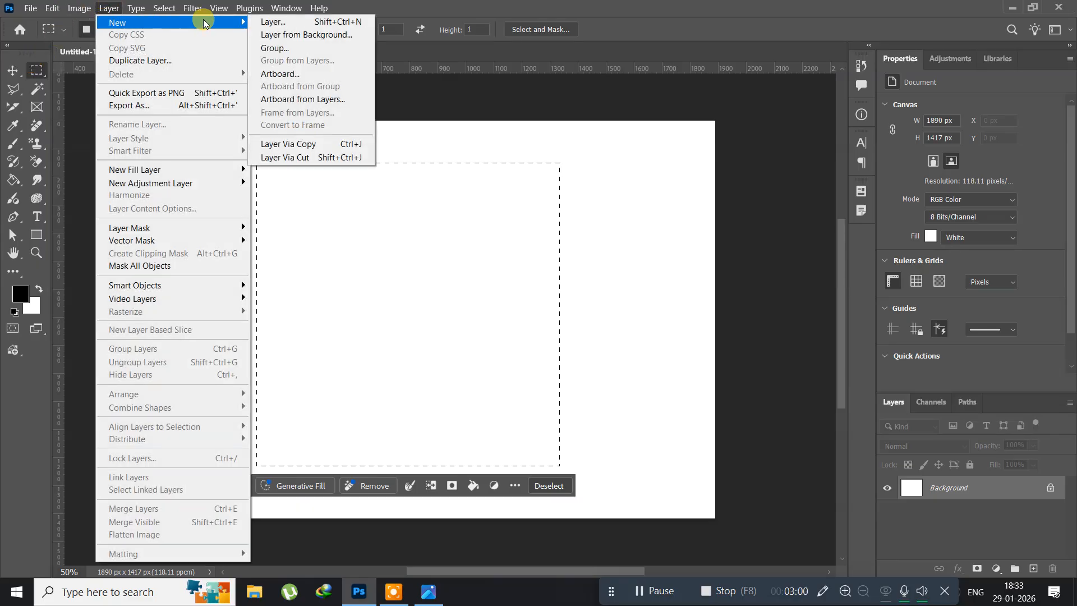
{"action": "left_click", "coordinate": [267, 21]}
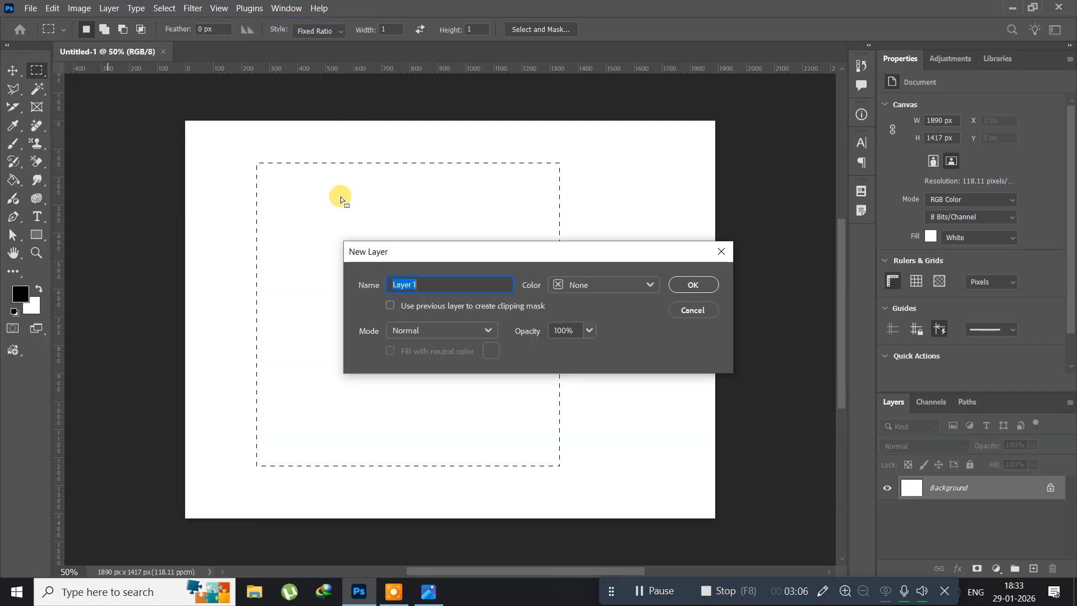
{"action": "left_click", "coordinate": [694, 283]}
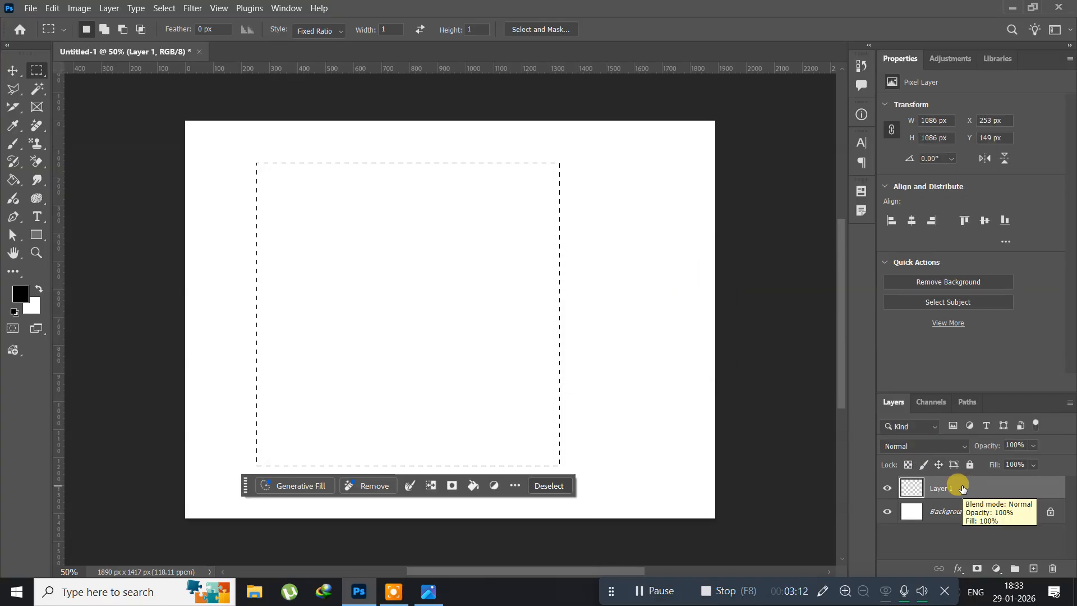
Check the logo's colours in the reference image and set the foreground colour to red fc0505
{"action": "left_click", "coordinate": [429, 592]}
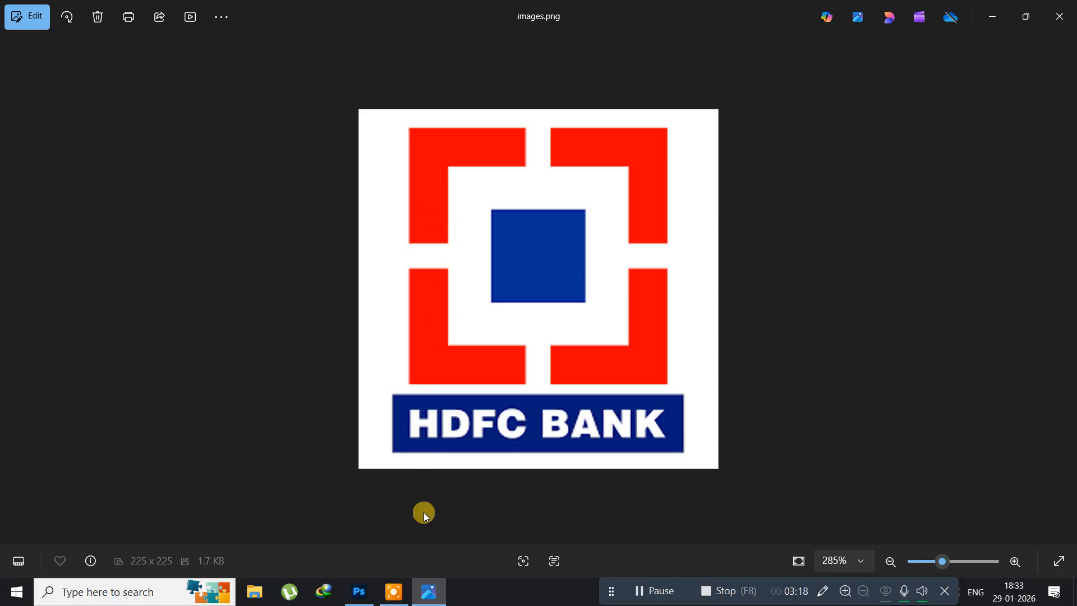
{"action": "left_click", "coordinate": [359, 592]}
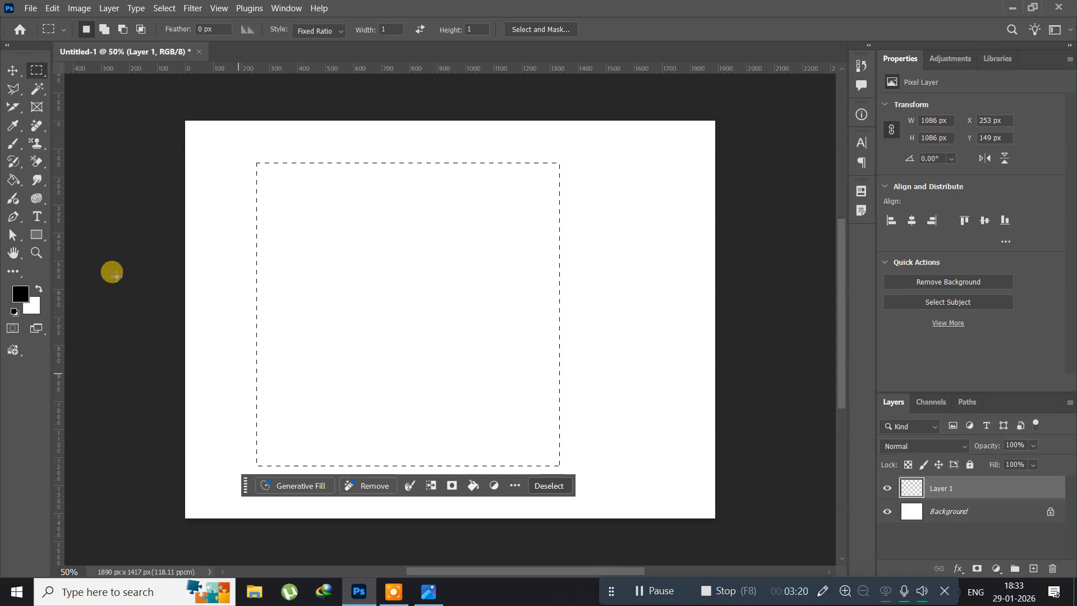
{"action": "left_click", "coordinate": [19, 295]}
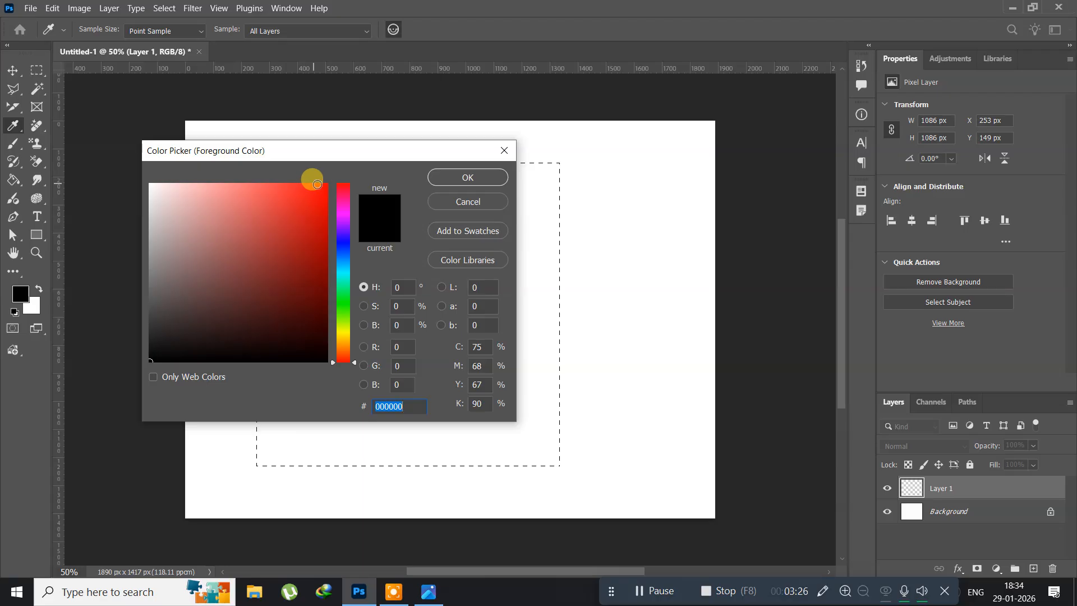
{"action": "left_click", "coordinate": [324, 185]}
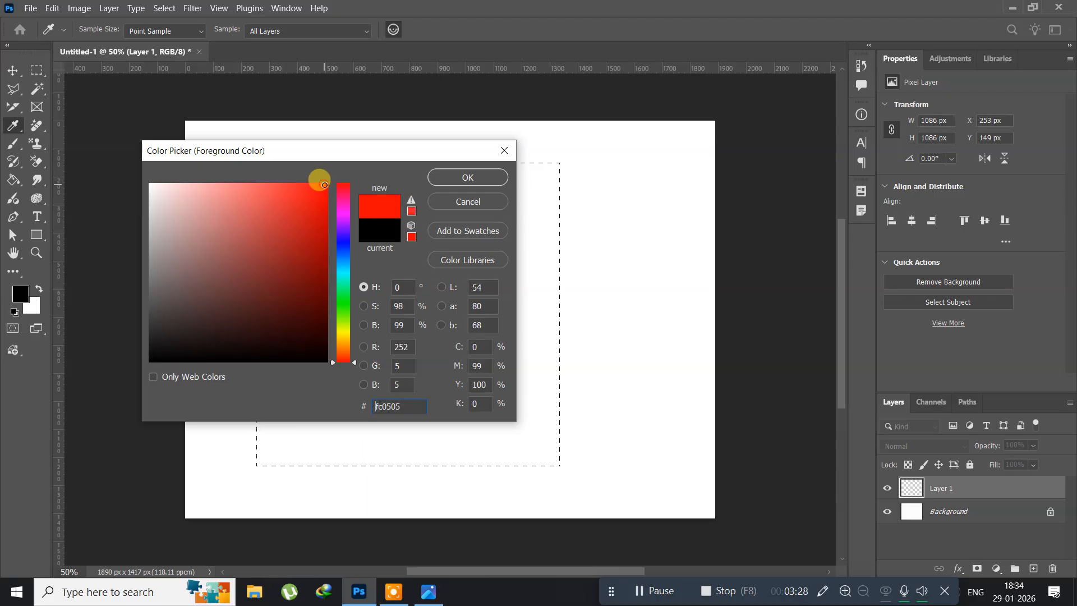
{"action": "left_click", "coordinate": [443, 180]}
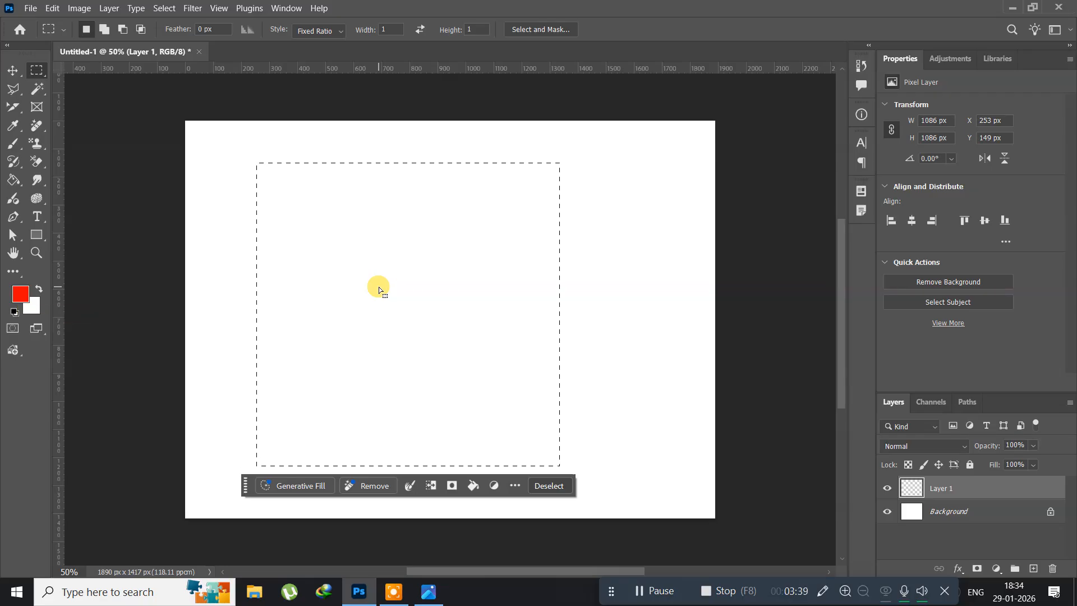
Fill the square selection on Layer 1 with the foreground red in Normal mode at 100% opacity
{"action": "left_click", "coordinate": [52, 9]}
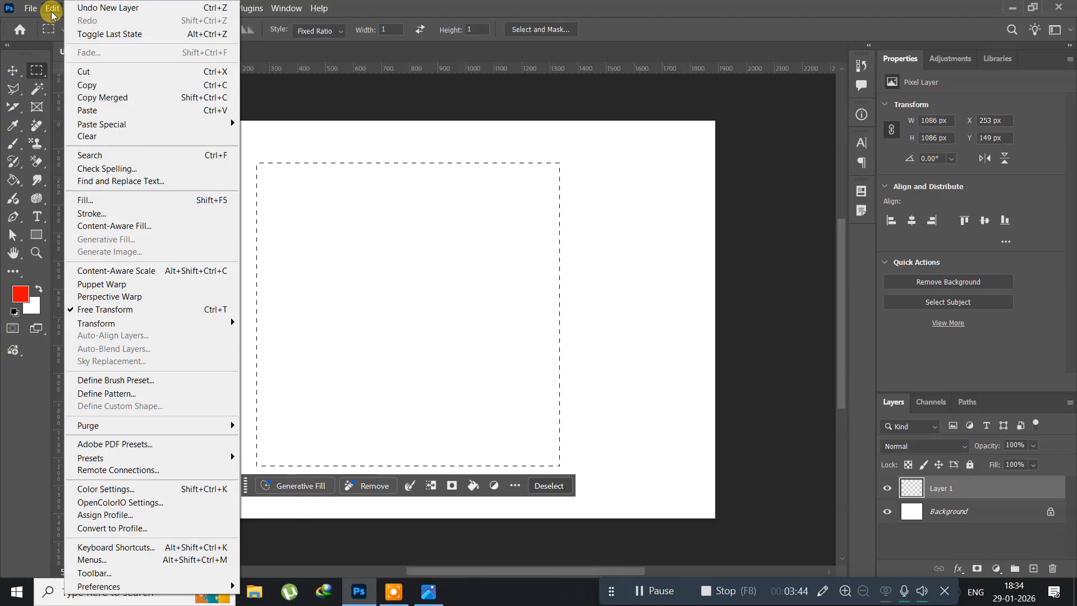
{"action": "left_click", "coordinate": [79, 199]}
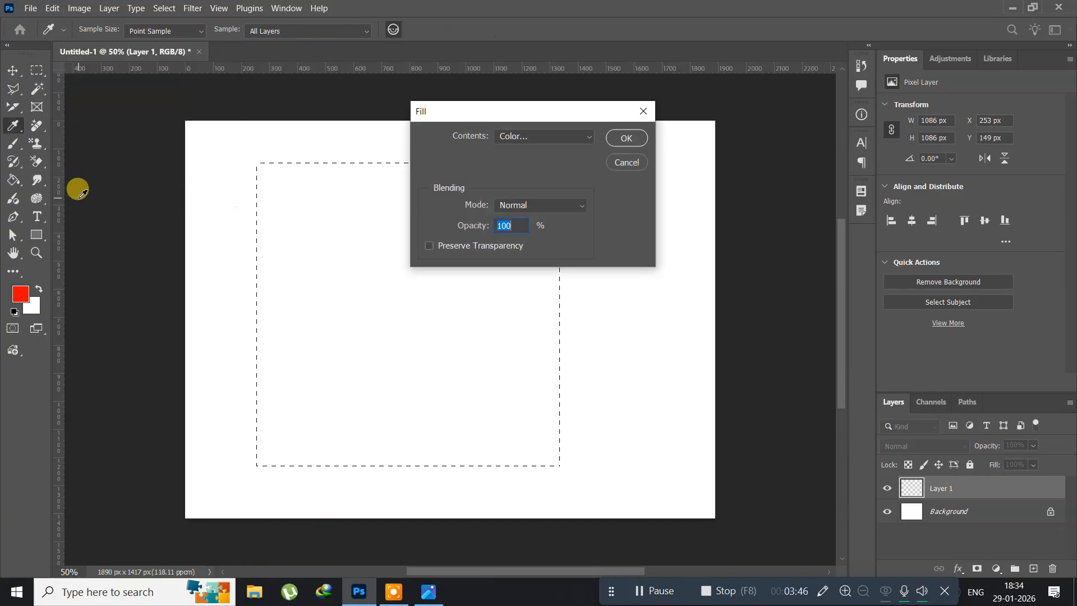
{"action": "left_click", "coordinate": [571, 138]}
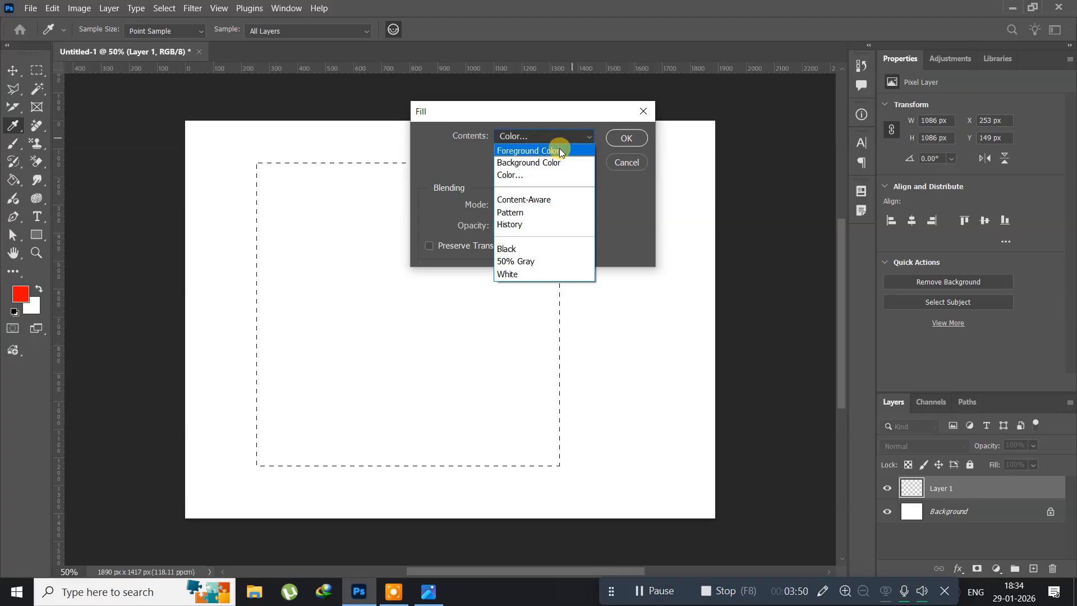
{"action": "left_click", "coordinate": [560, 148]}
{"action": "left_click", "coordinate": [628, 138]}
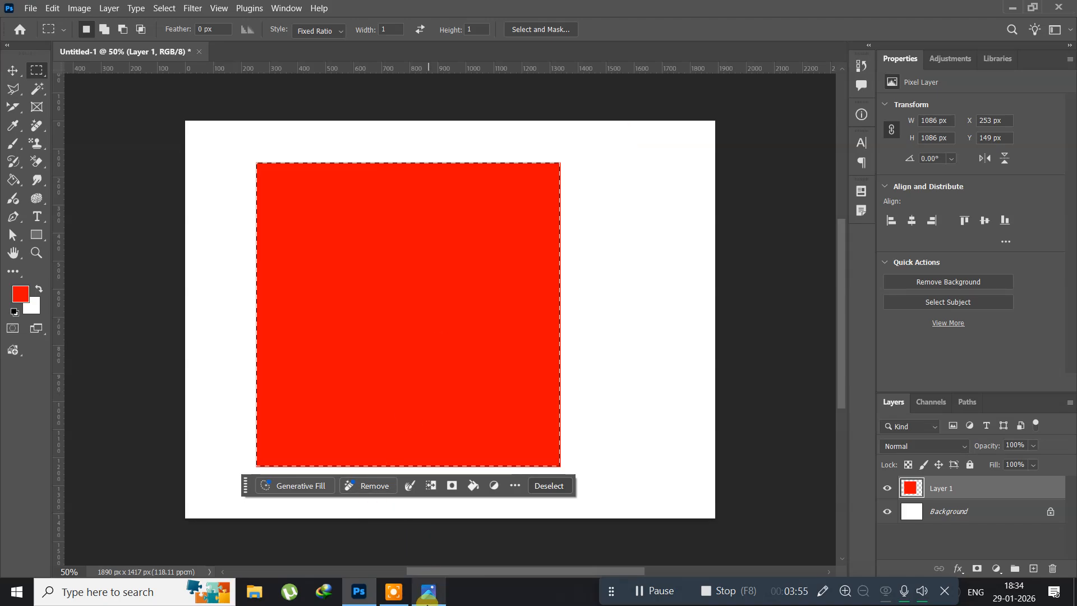
Check the frame's thickness in the reference image, scale the selection about its centre to about 816 px square, and delete the red inside it
{"action": "left_click", "coordinate": [427, 600]}
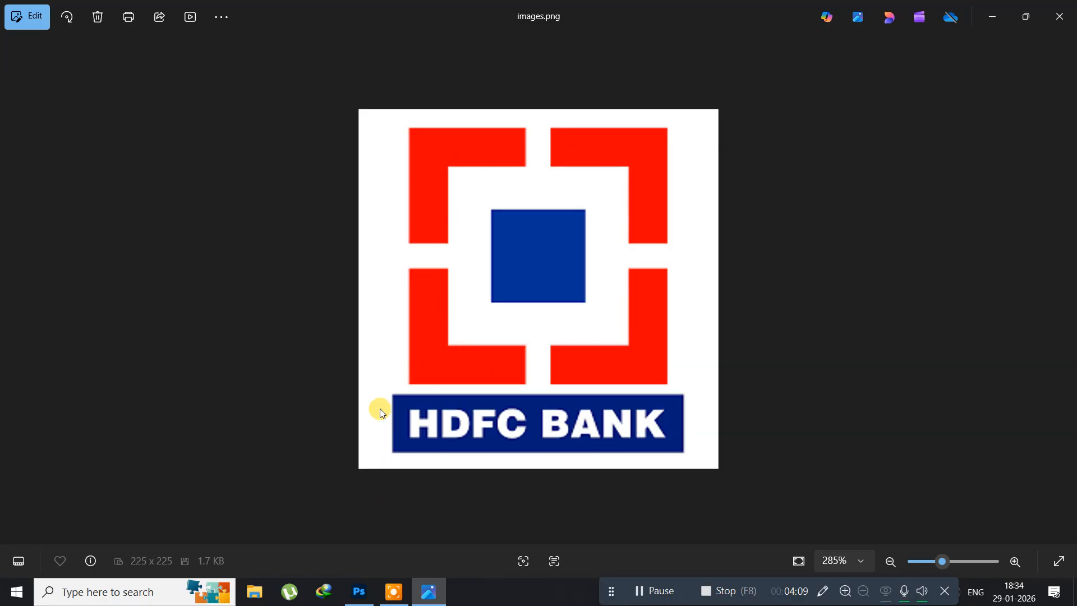
{"action": "left_click", "coordinate": [359, 592]}
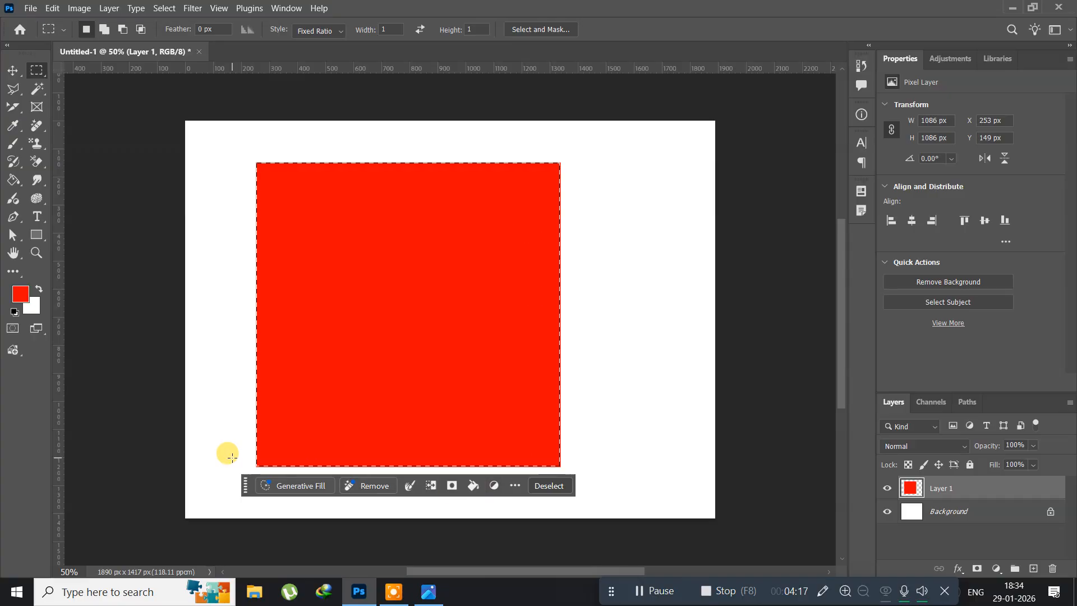
{"action": "left_click", "coordinate": [162, 11]}
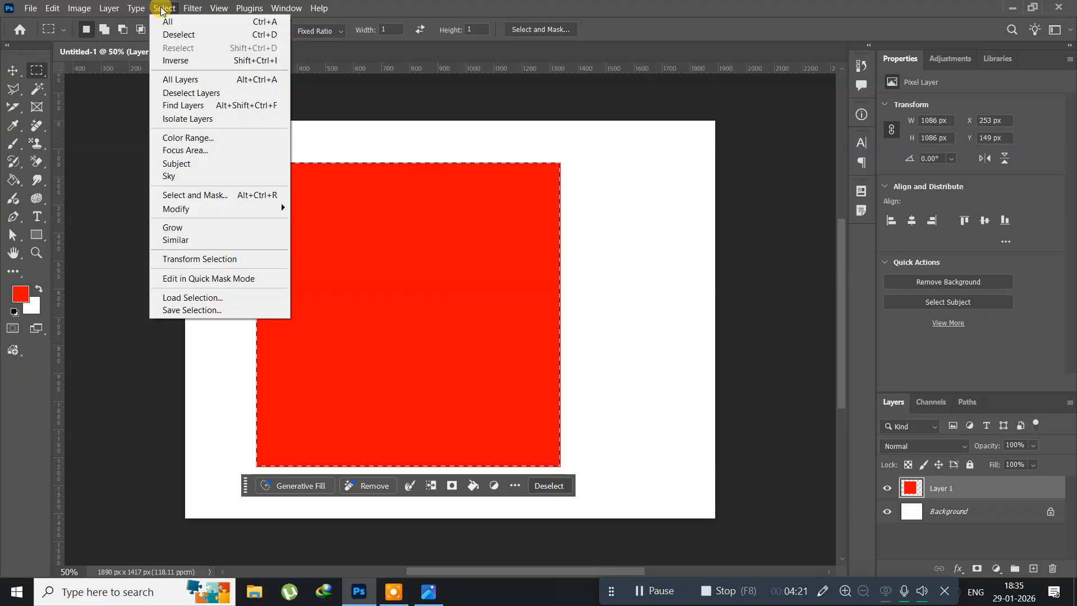
{"action": "left_click", "coordinate": [202, 261]}
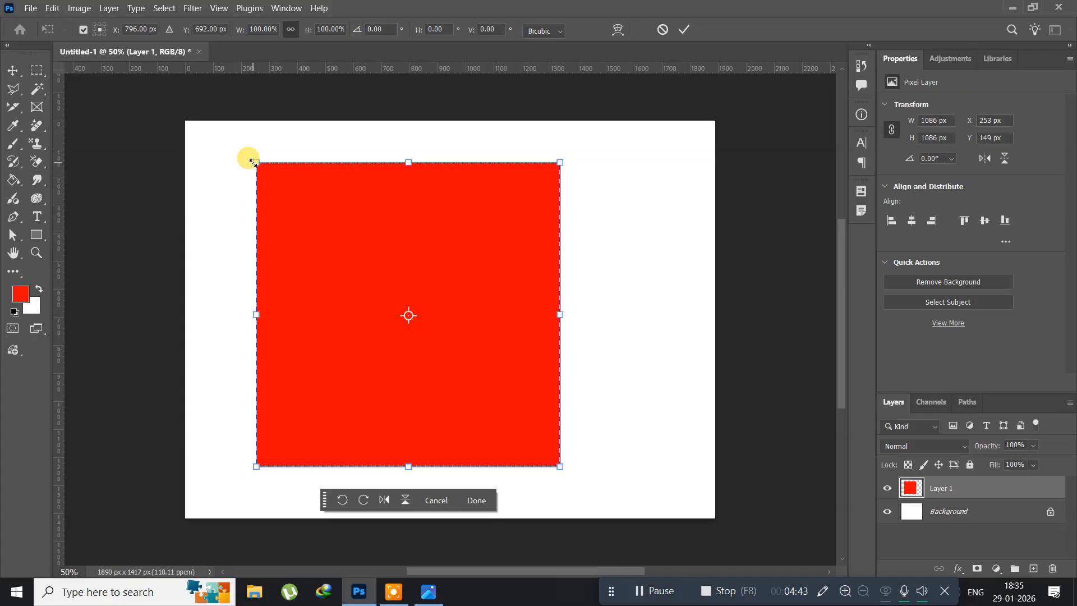
{"action": "left_click_drag", "start_coordinate": [253, 162], "coordinate": [294, 197]}
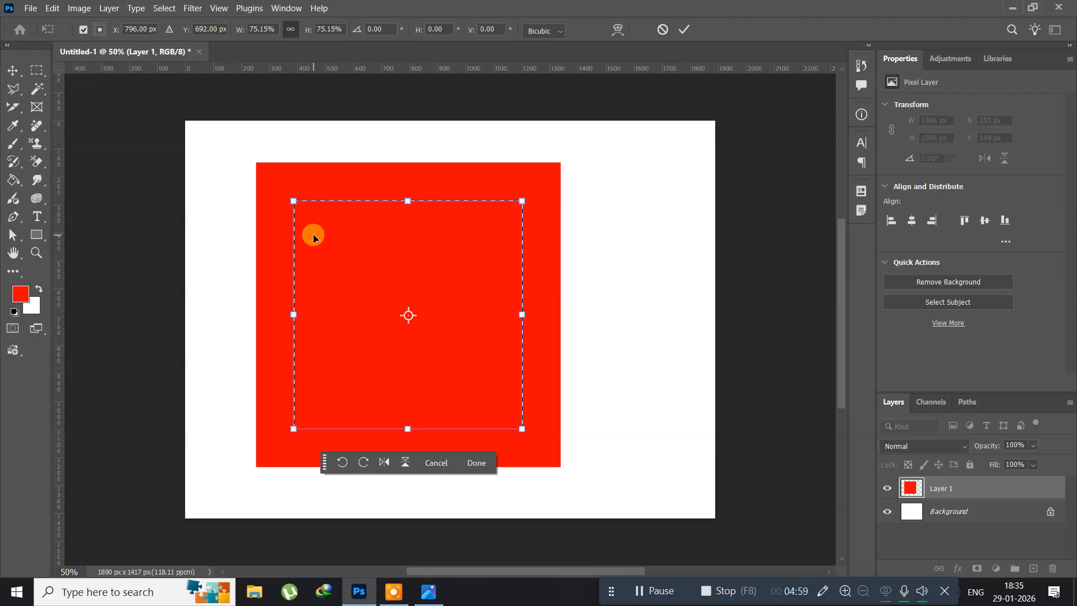
{"action": "key", "text": "Return"}
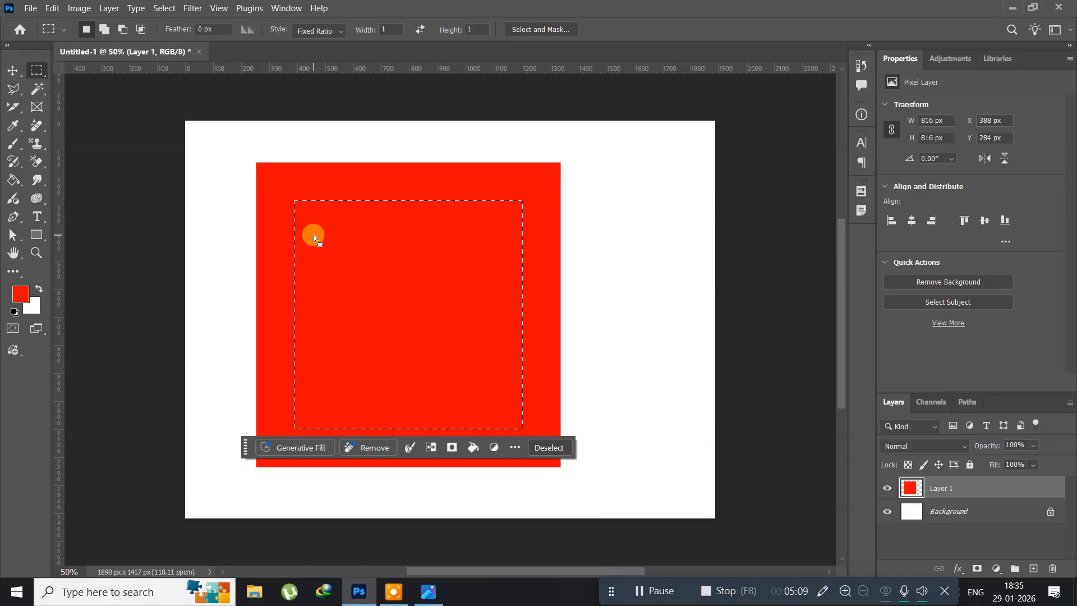
{"action": "key", "text": "Delete"}
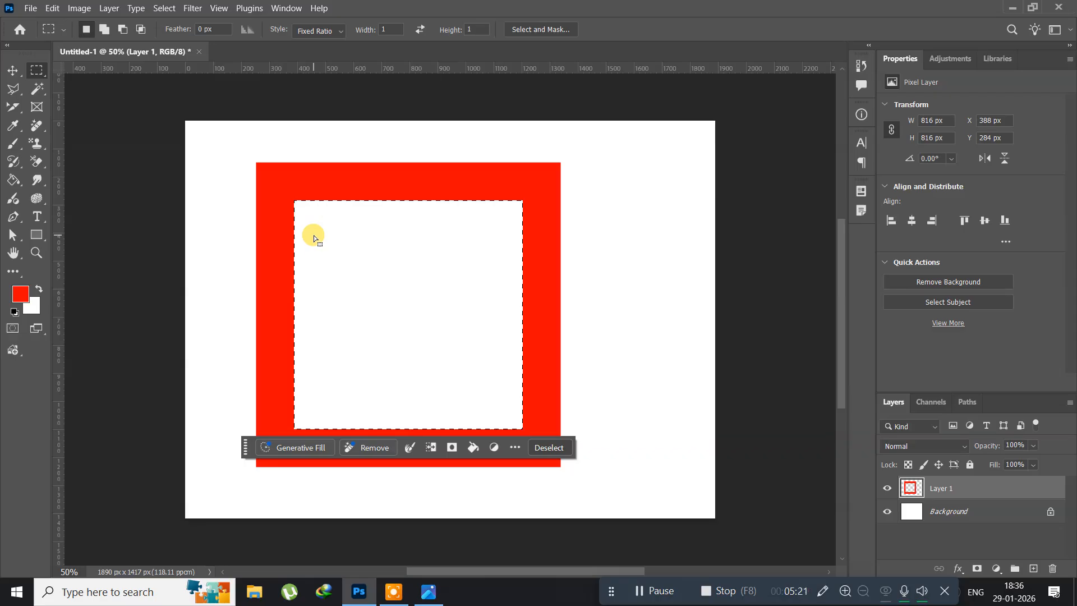
Add a new empty layer above the red frame with Normal mode and 100% opacity, keeping the default name
{"action": "key", "text": "shift"}
{"action": "key", "text": "ctrl+shift+n"}
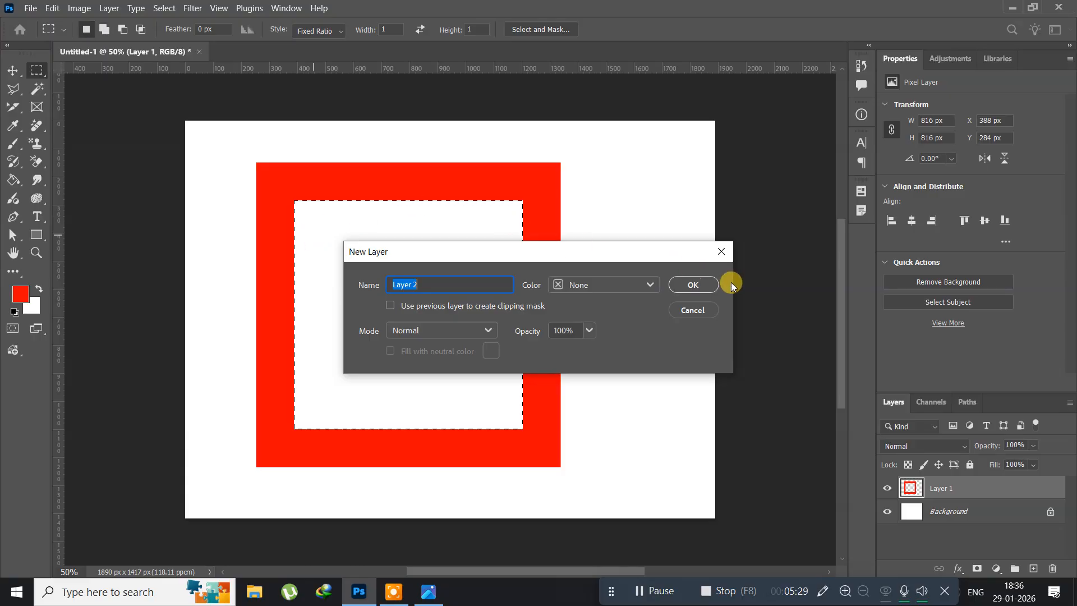
{"action": "left_click", "coordinate": [687, 285]}
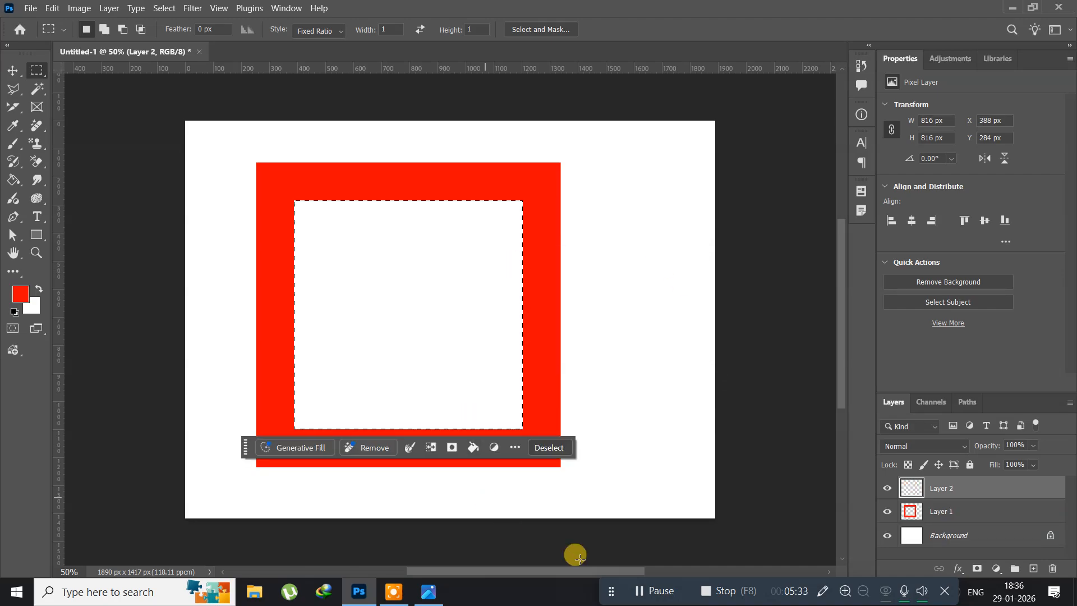
Check the centre square's colour in the reference image and set the foreground colour to a matching dark blue
{"action": "left_click", "coordinate": [428, 592]}
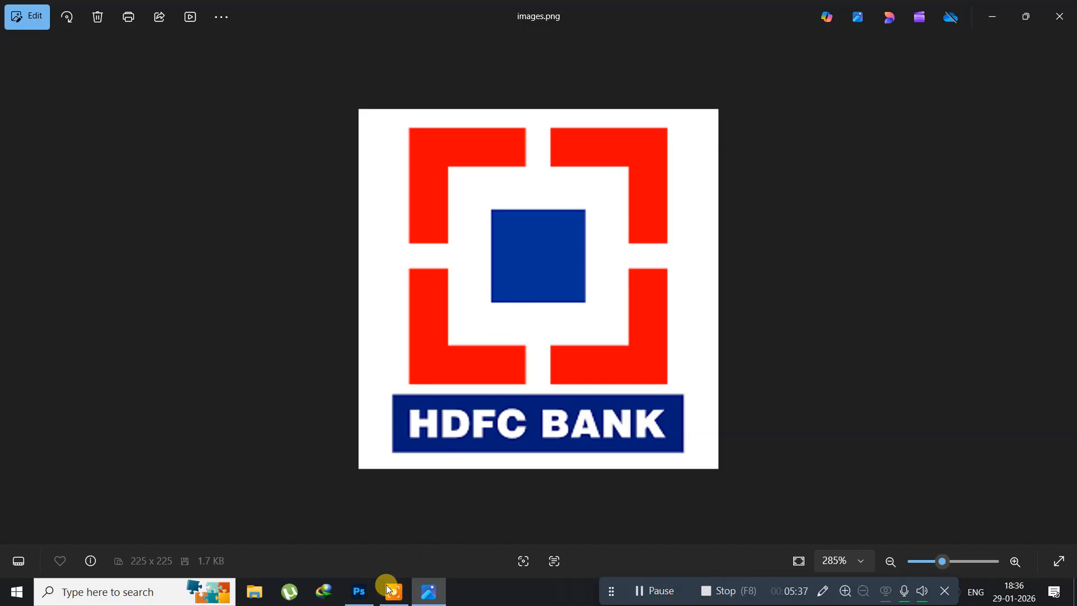
{"action": "left_click", "coordinate": [359, 594]}
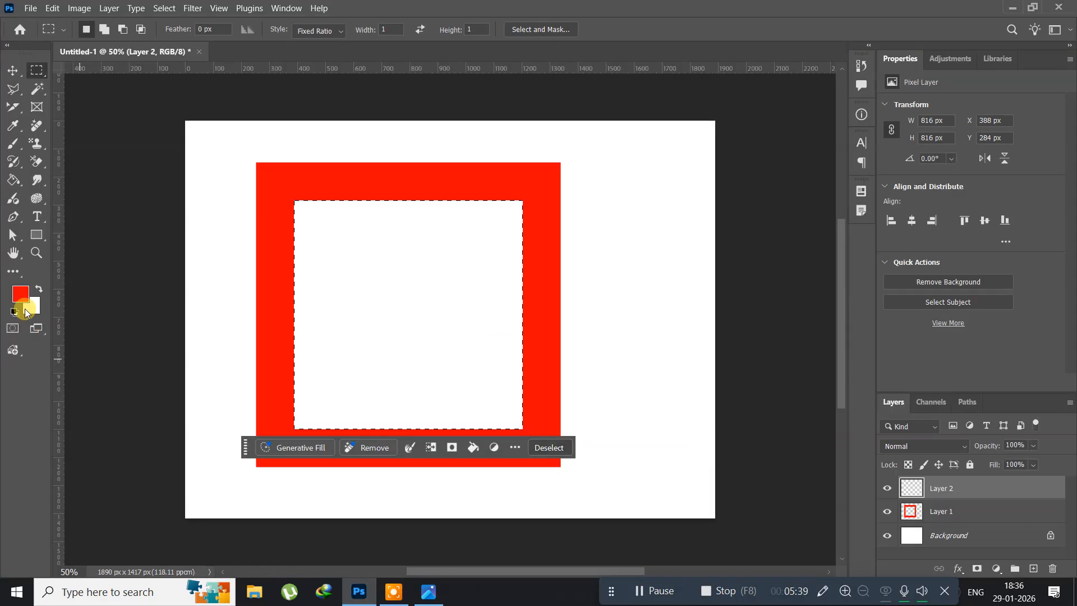
{"action": "left_click", "coordinate": [19, 295]}
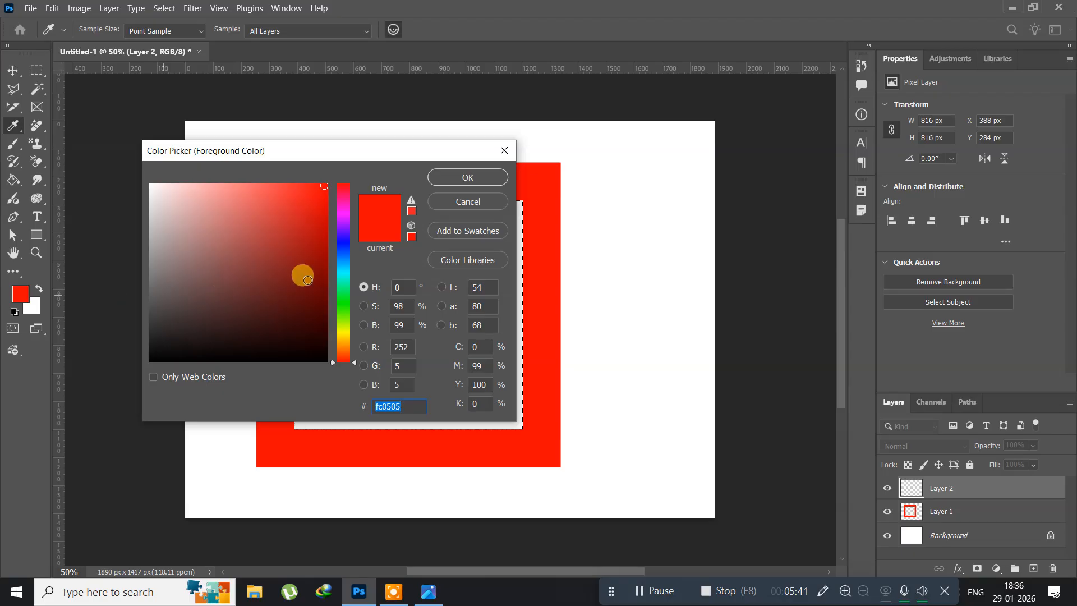
{"action": "left_click", "coordinate": [342, 254]}
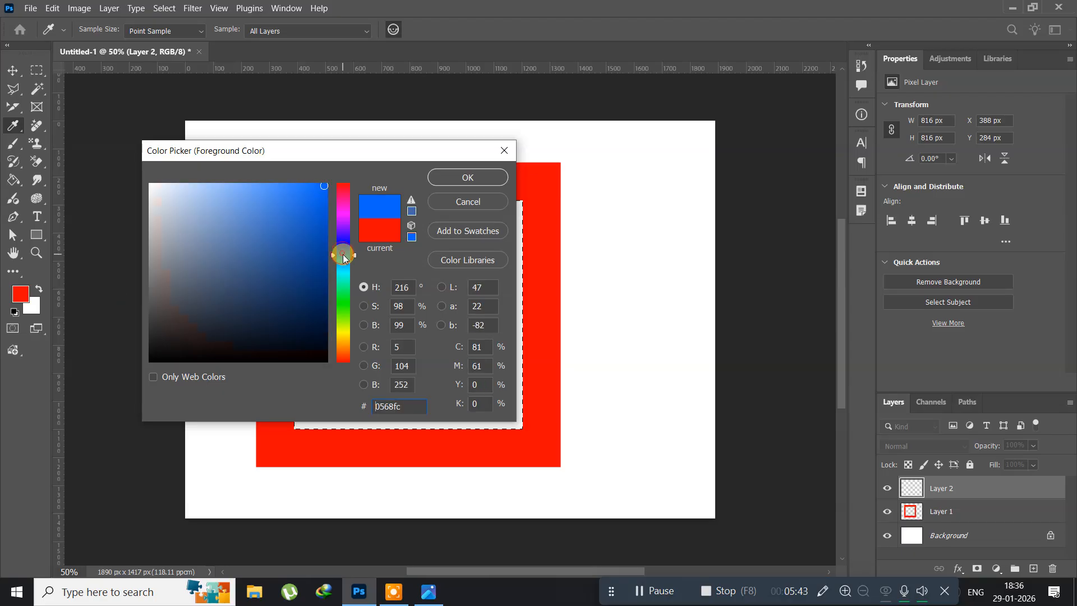
{"action": "left_click", "coordinate": [316, 260]}
{"action": "left_click", "coordinate": [465, 175]}
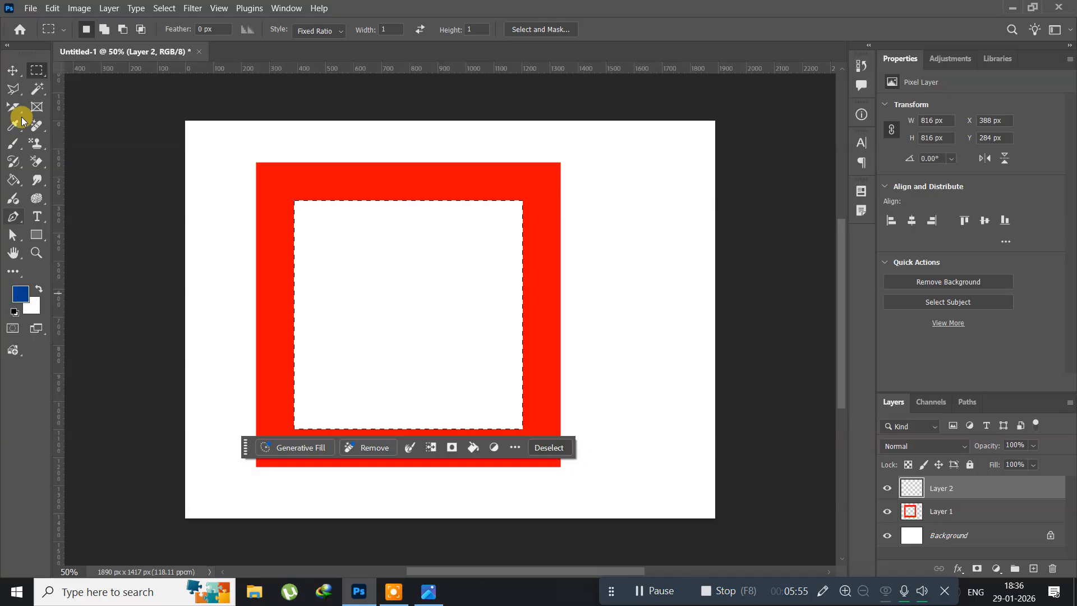
Fill the inner square selection on Layer 2 with the foreground blue in Normal mode at 100% opacity
{"action": "left_click", "coordinate": [53, 8]}
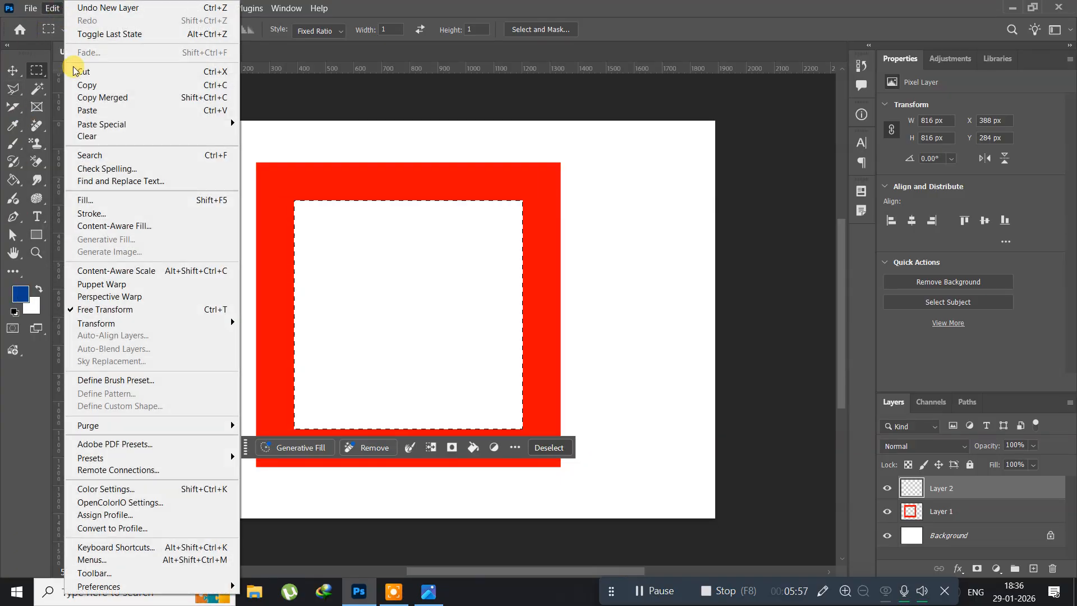
{"action": "left_click", "coordinate": [102, 196]}
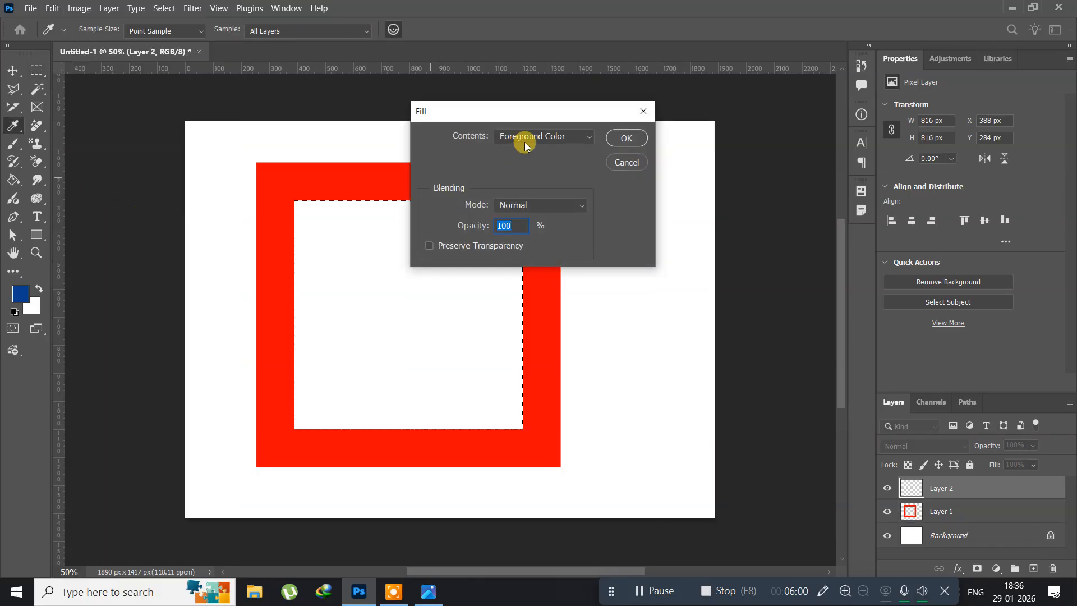
{"action": "left_click", "coordinate": [626, 137]}
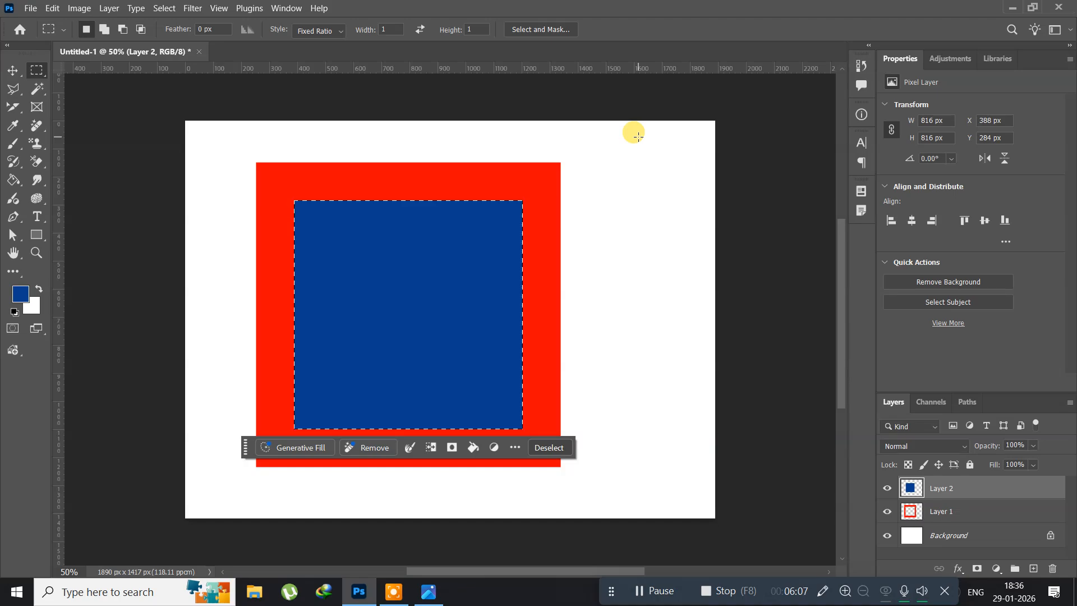
Check the frame's gaps in the reference, reshape the selection into a centred horizontal strip about 1244 by 130 px, and delete it from Layer 1
{"action": "left_click", "coordinate": [430, 591]}
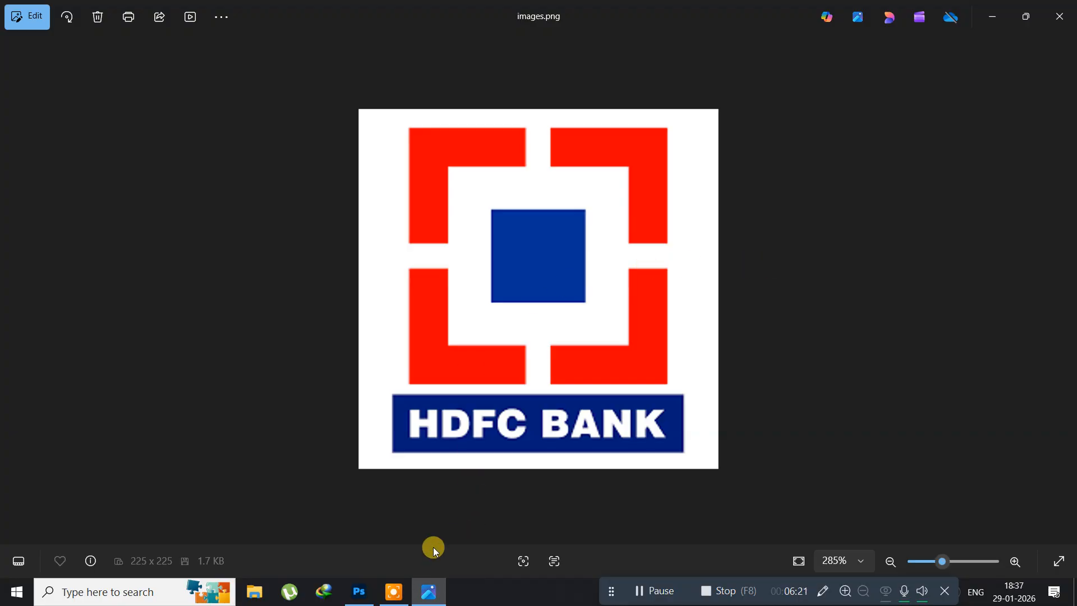
{"action": "left_click", "coordinate": [359, 593]}
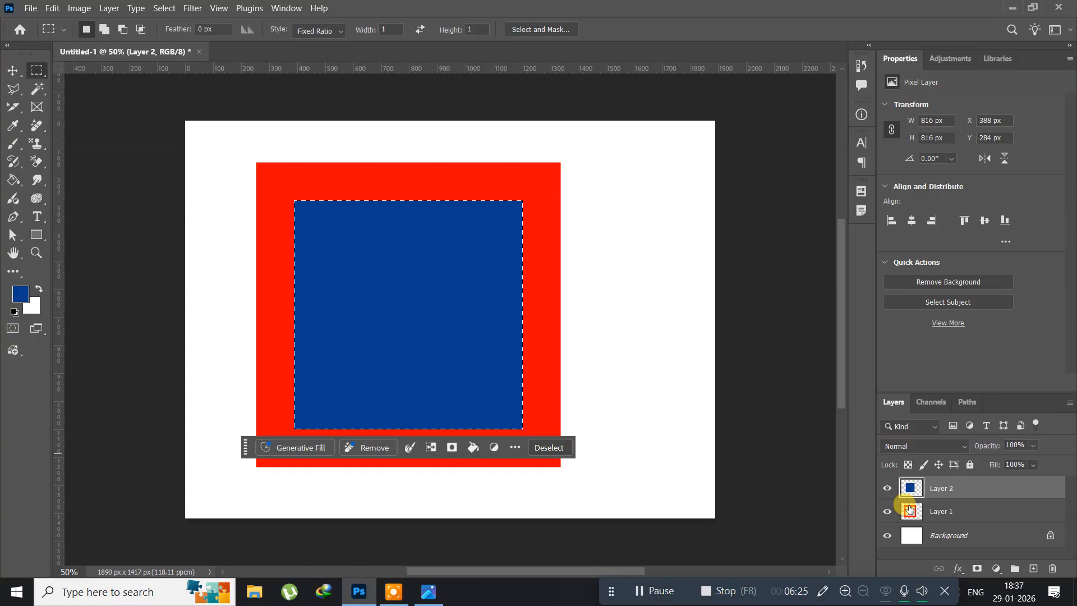
{"action": "left_click", "coordinate": [964, 517]}
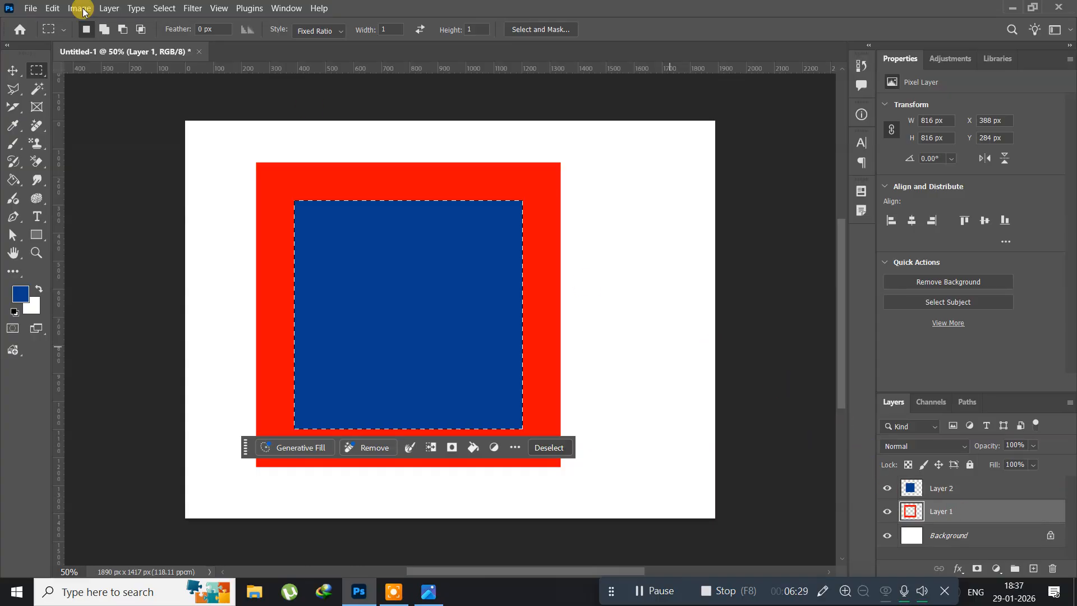
{"action": "left_click", "coordinate": [164, 9]}
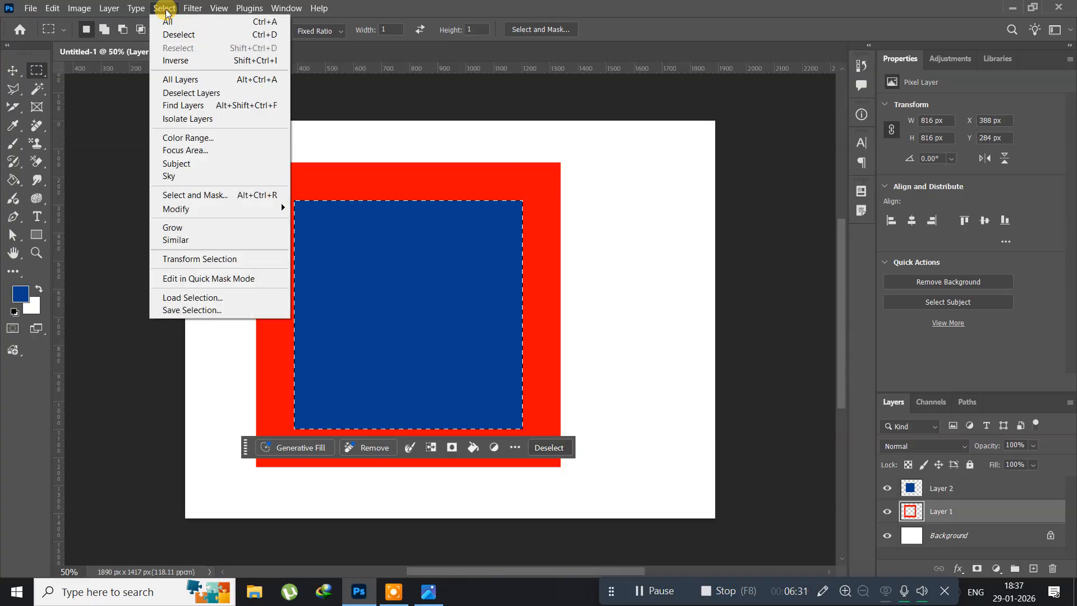
{"action": "left_click", "coordinate": [202, 258]}
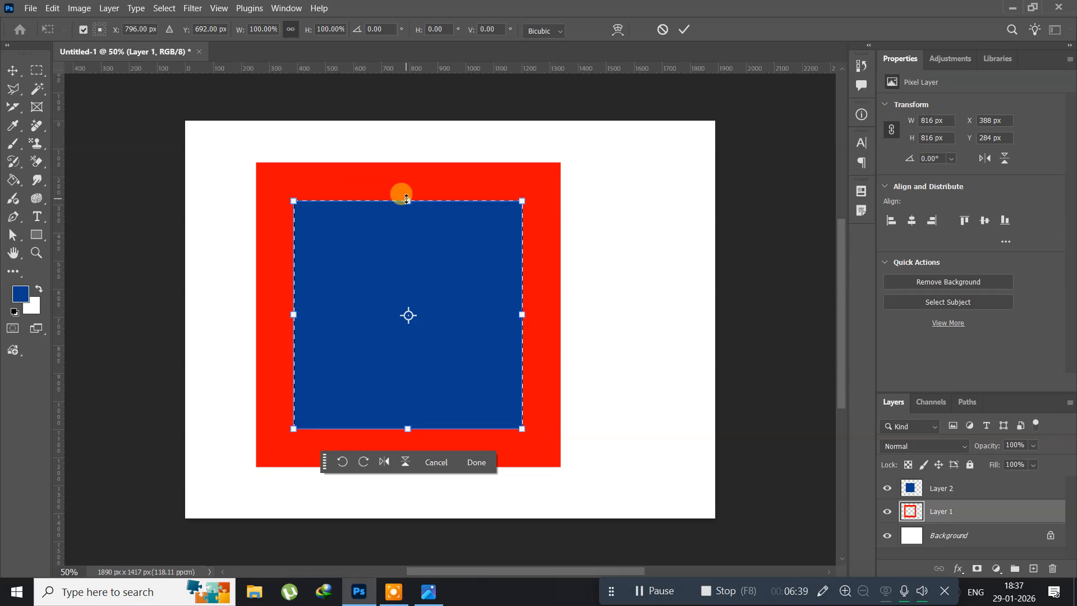
{"action": "left_click_drag", "start_coordinate": [407, 197], "coordinate": [404, 292]}
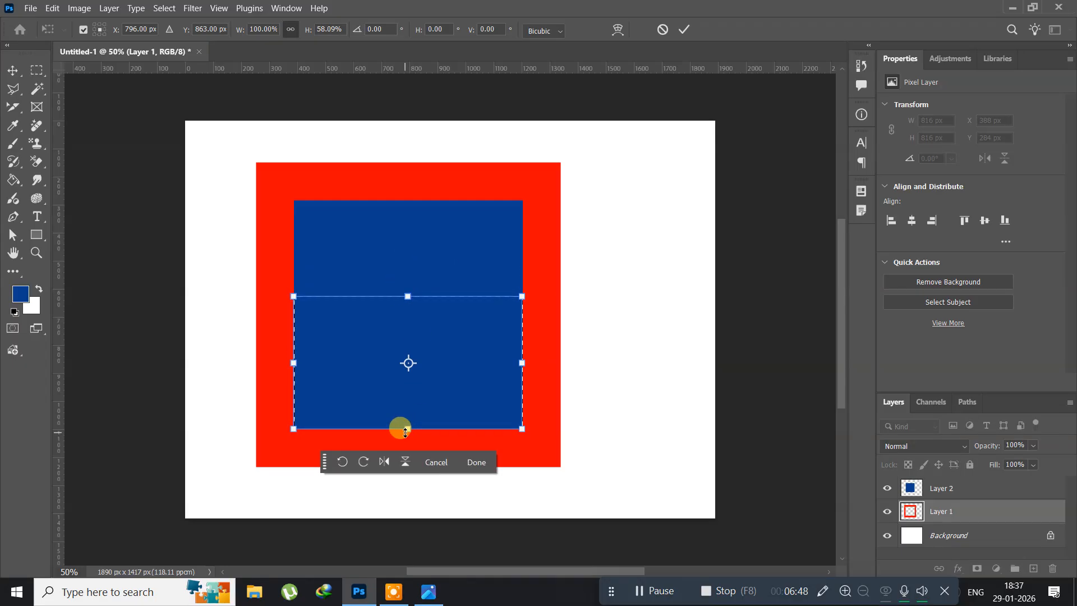
{"action": "left_click_drag", "start_coordinate": [405, 428], "coordinate": [415, 335]}
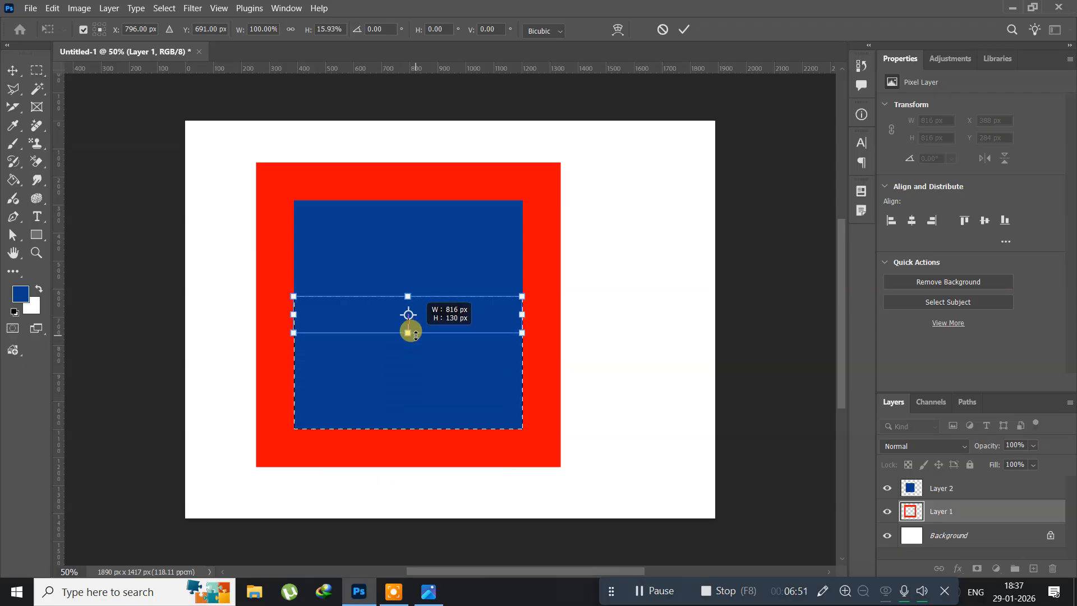
{"action": "left_click_drag", "start_coordinate": [415, 335], "coordinate": [415, 335]}
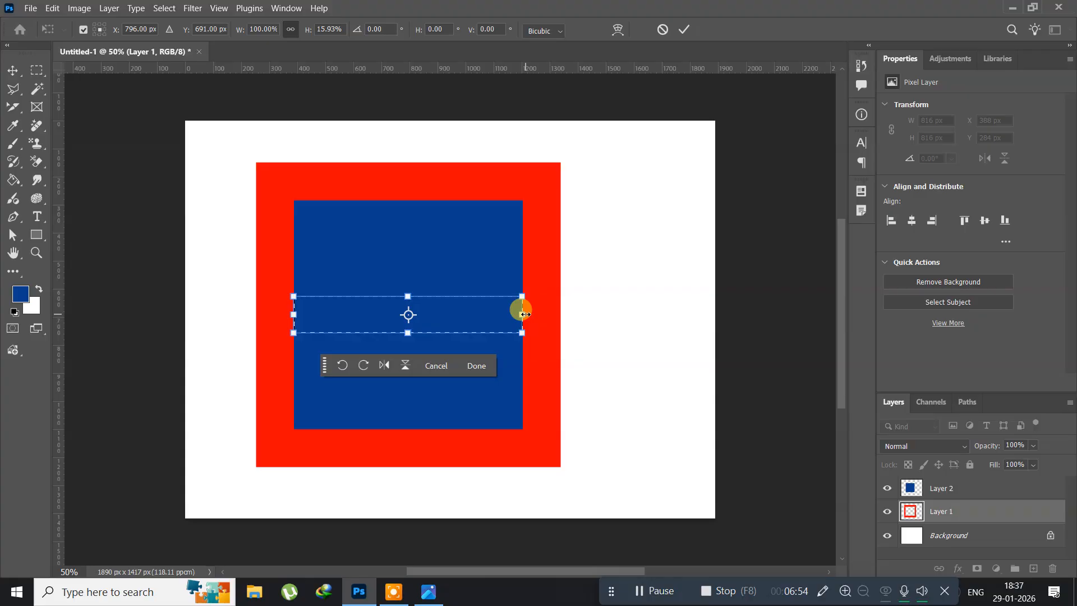
{"action": "left_click_drag", "start_coordinate": [525, 314], "coordinate": [589, 305]}
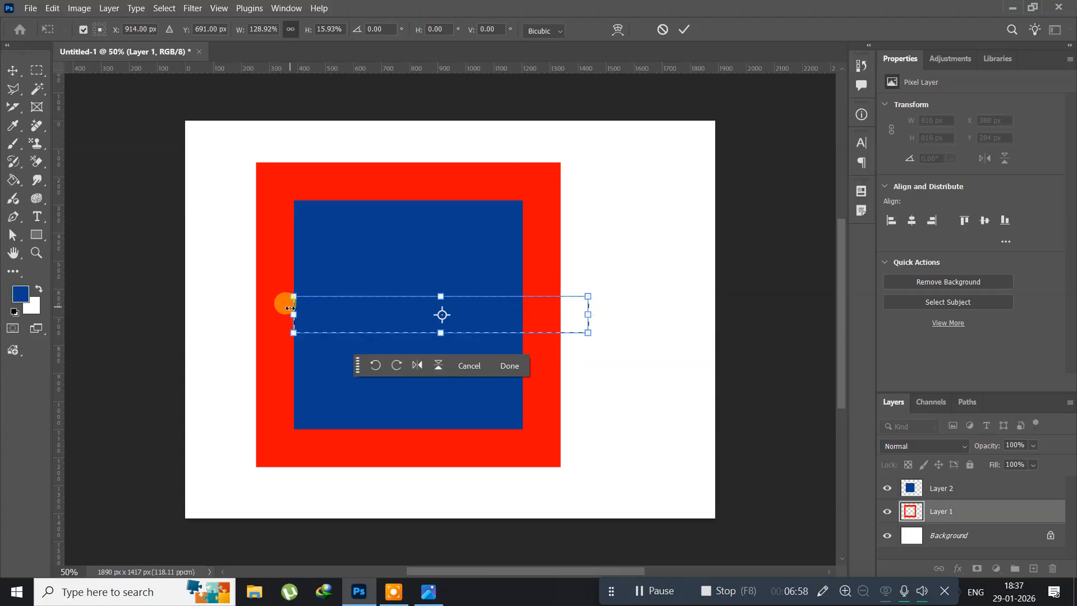
{"action": "left_click_drag", "start_coordinate": [290, 309], "coordinate": [235, 313]}
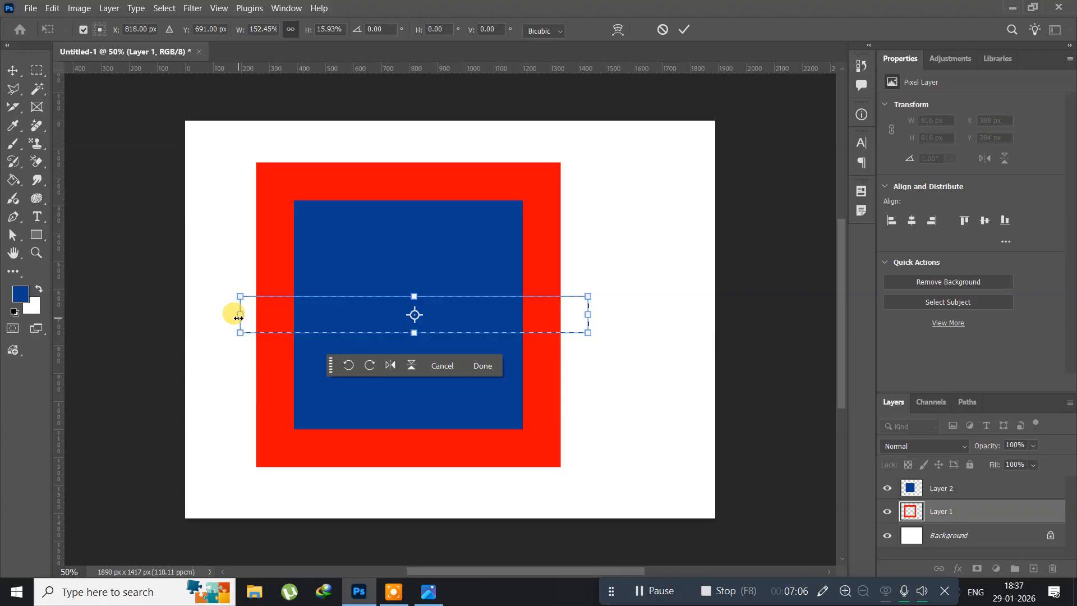
{"action": "key", "text": "Return"}
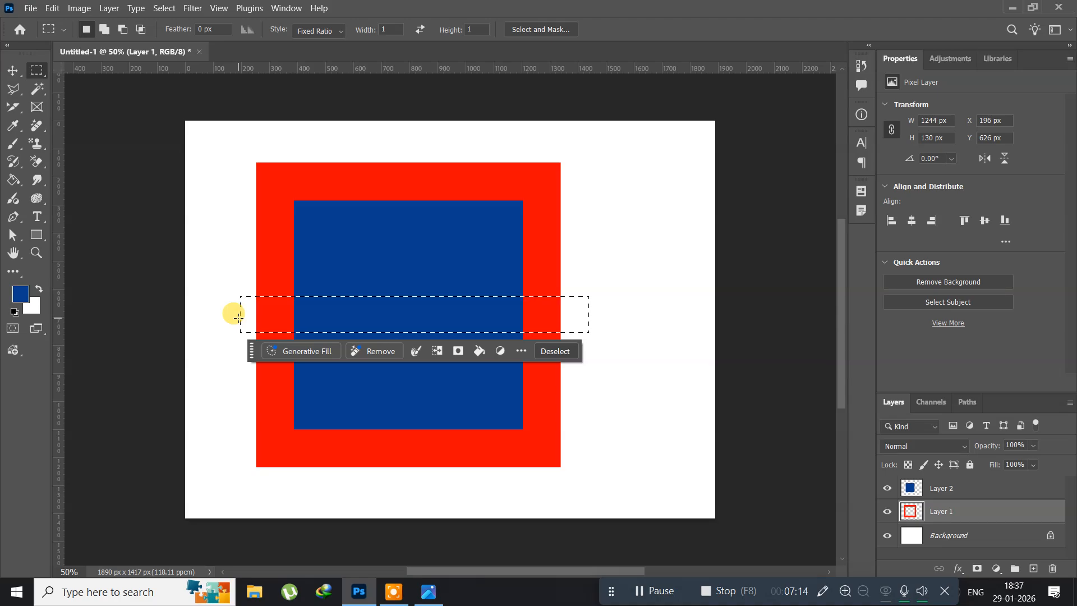
{"action": "key", "text": "Delete"}
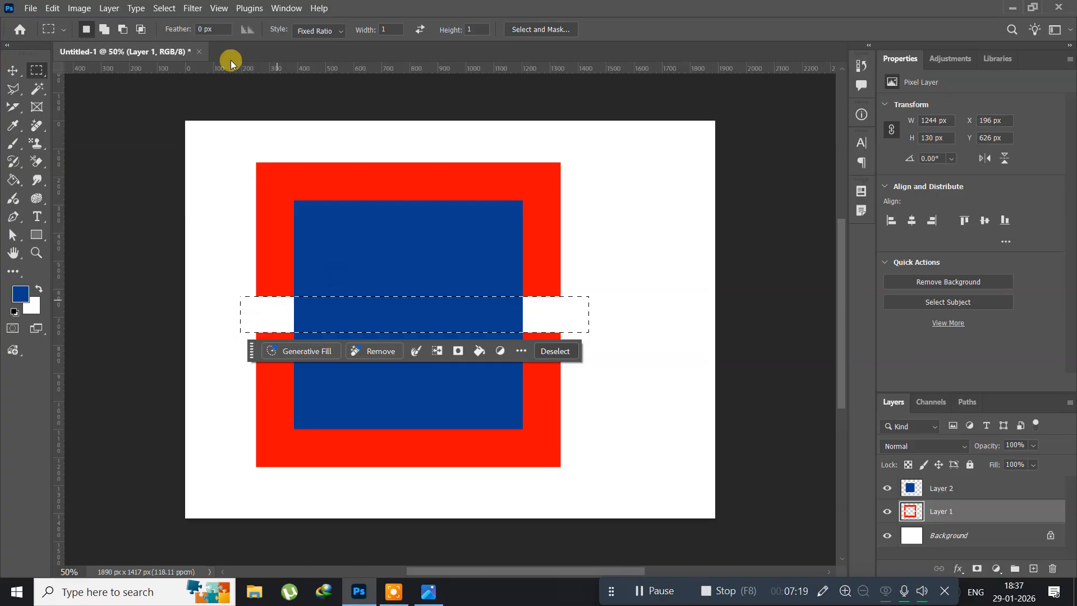
{"action": "left_click", "coordinate": [49, 10]}
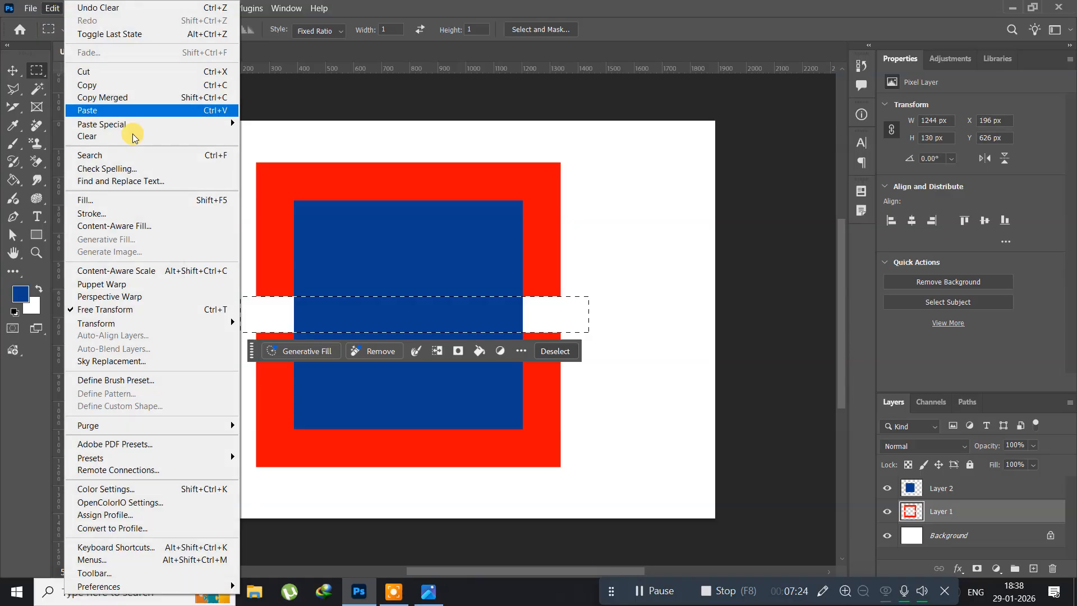
{"action": "left_click", "coordinate": [204, 310]}
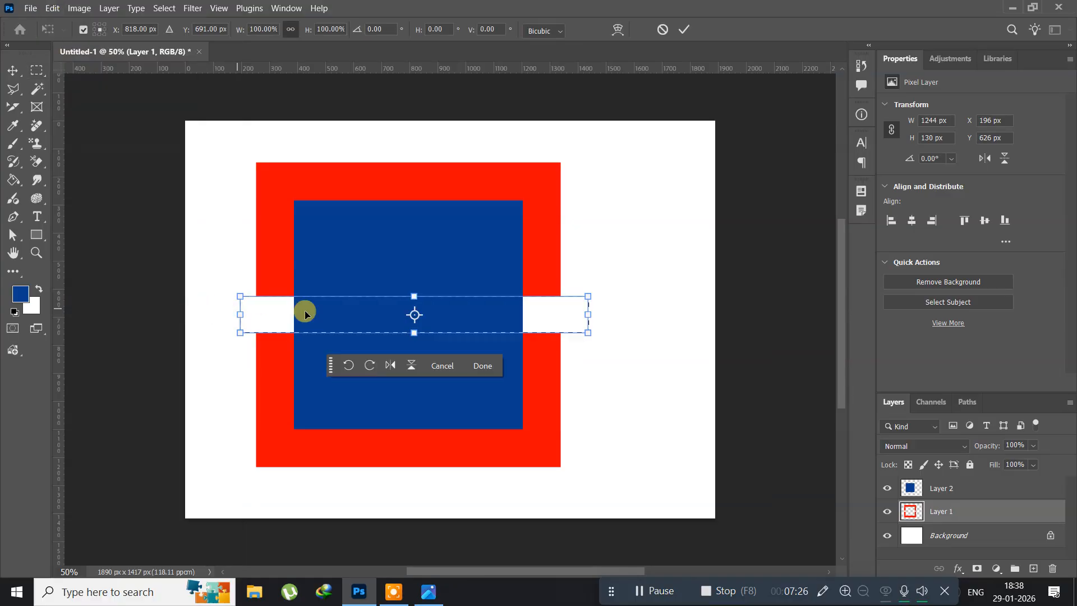
{"action": "right_click", "coordinate": [350, 315]}
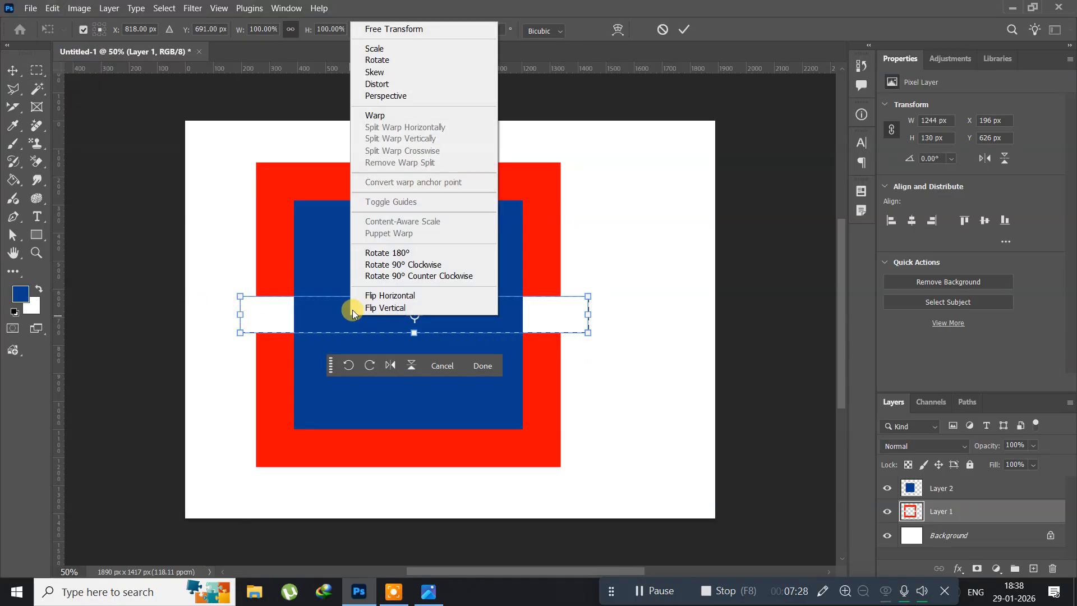
{"action": "left_click", "coordinate": [382, 264]}
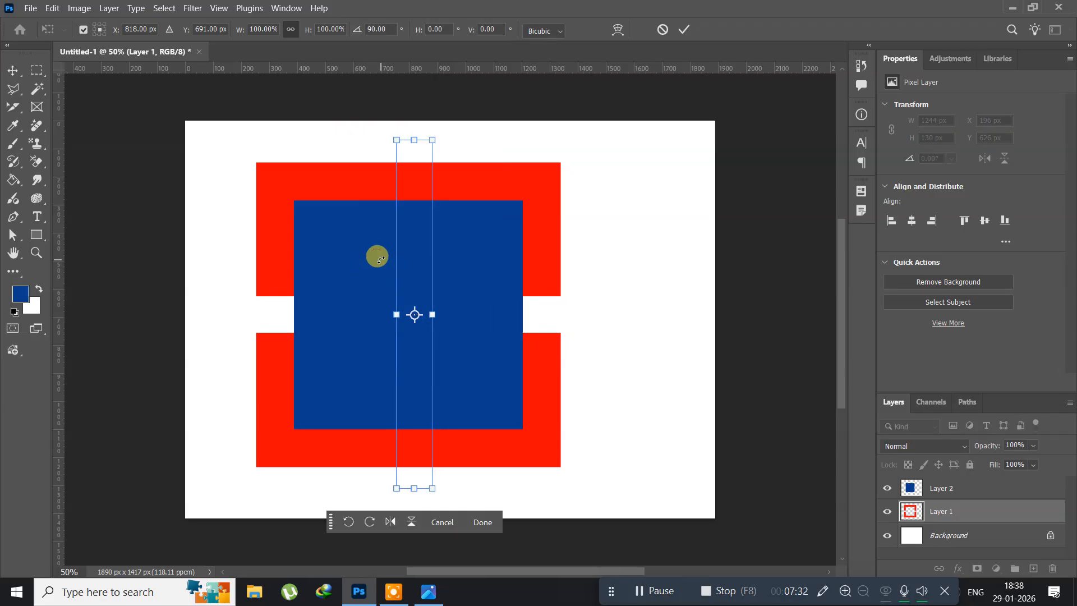
{"action": "key", "text": "Return"}
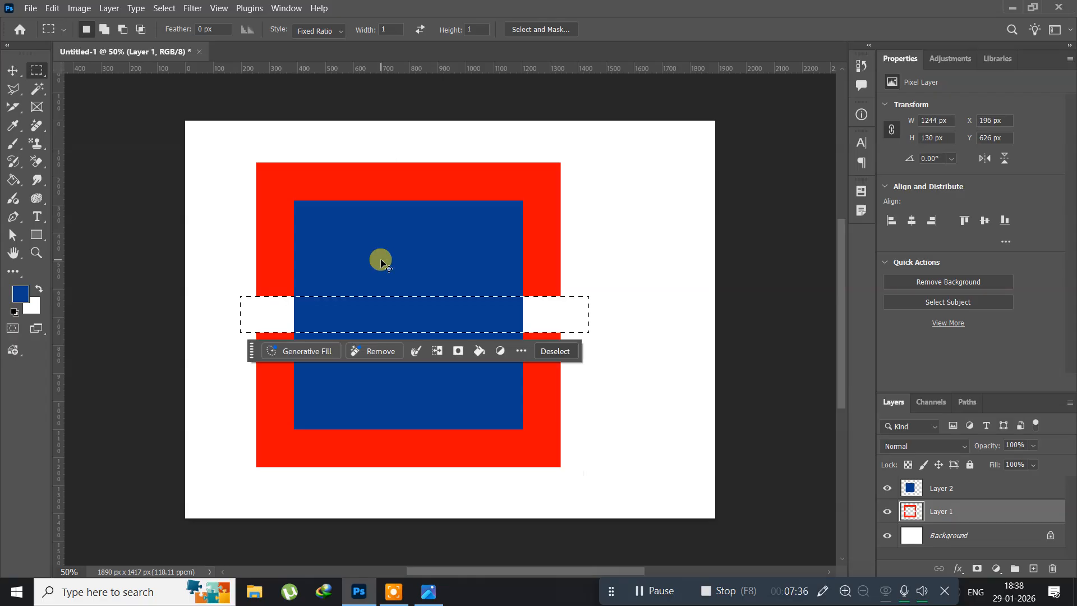
Rotate the strip selection 90° clockwise about its centre and delete the selected area from the red frame on Layer 1
{"action": "left_click", "coordinate": [157, 9]}
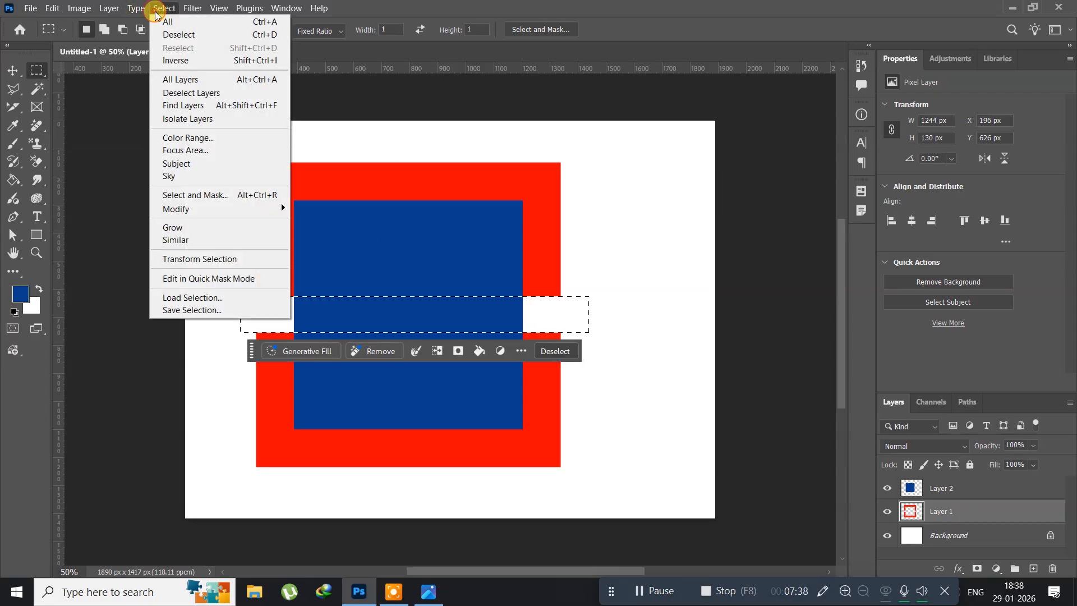
{"action": "left_click", "coordinate": [200, 259]}
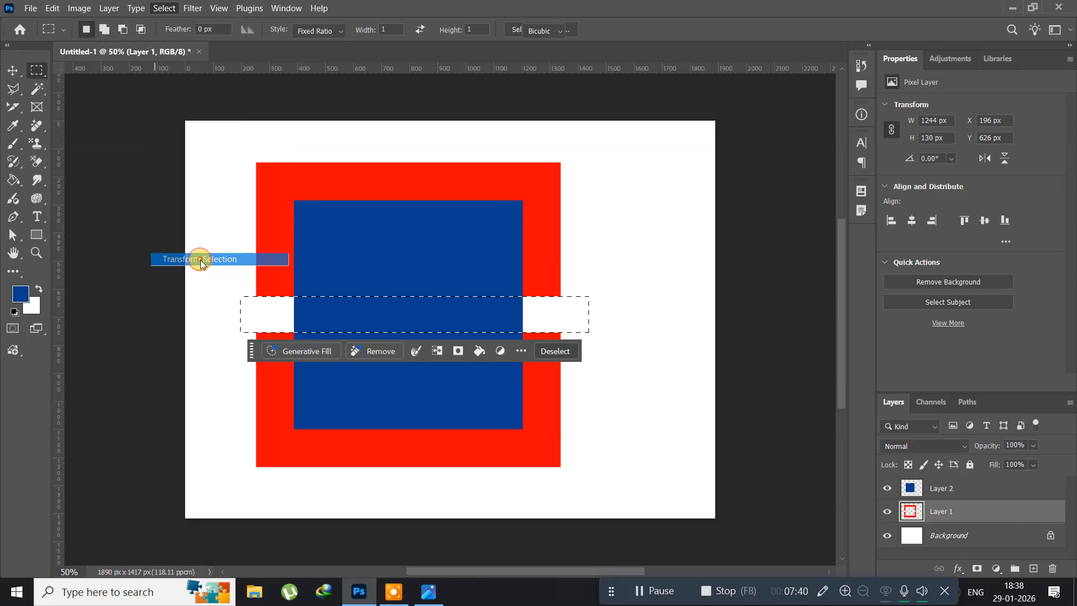
{"action": "right_click", "coordinate": [334, 308]}
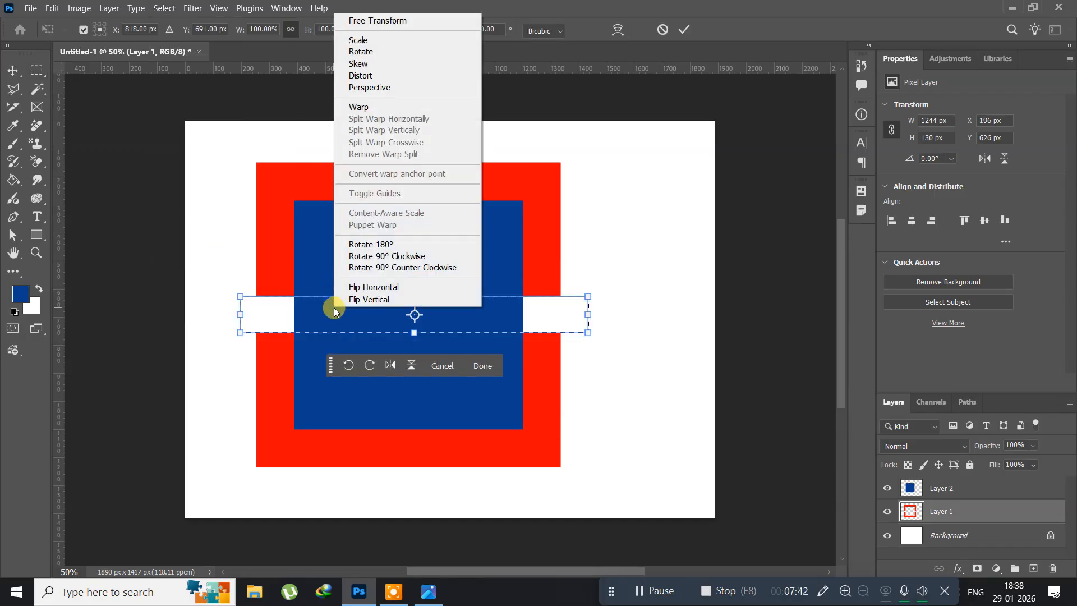
{"action": "left_click", "coordinate": [367, 256]}
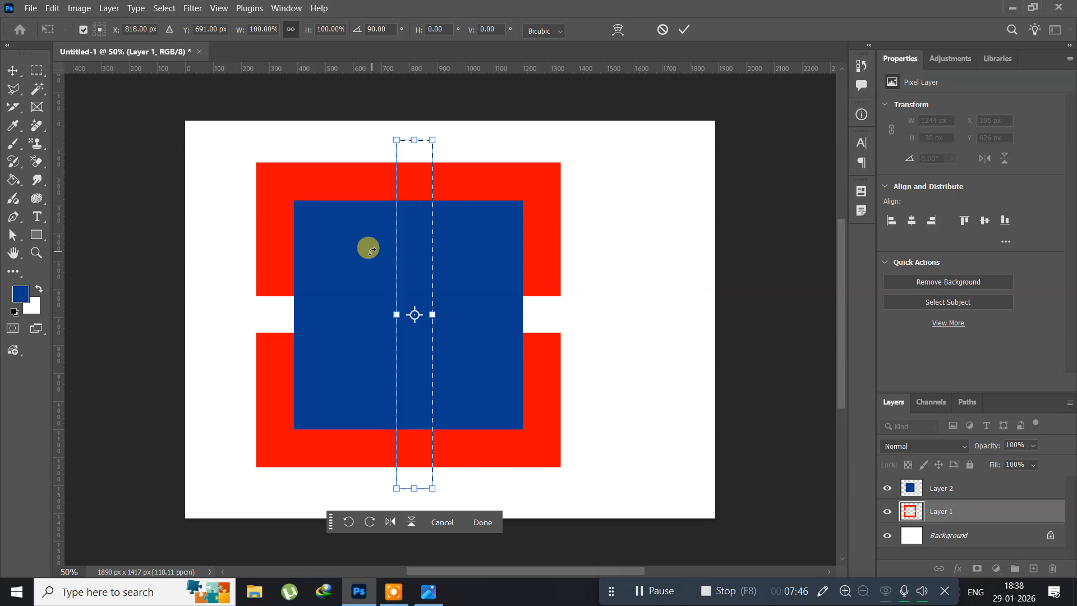
{"action": "key", "text": "Return"}
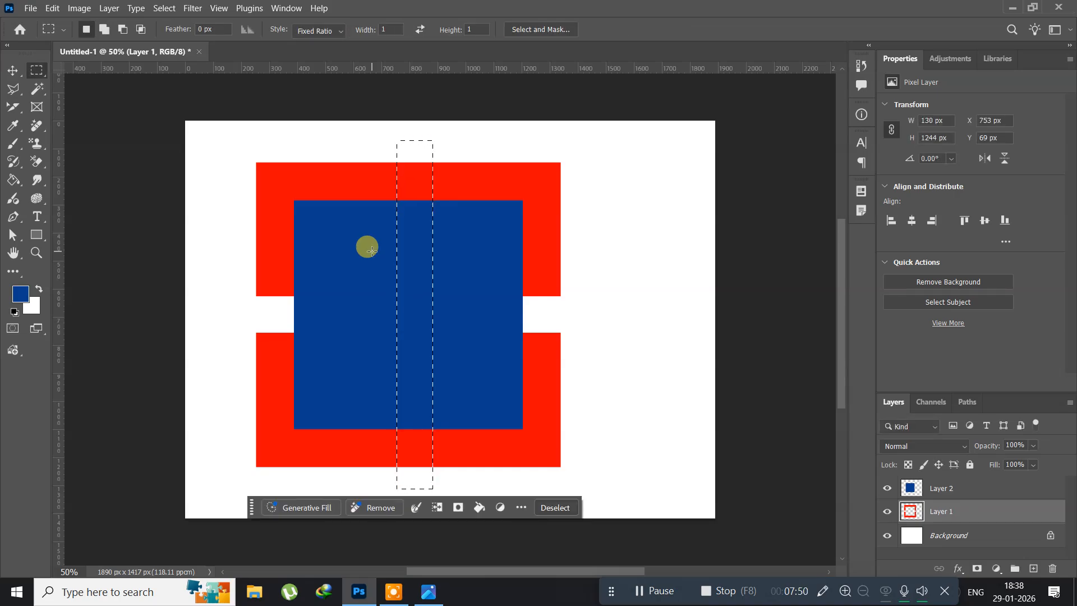
{"action": "key", "text": "Delete"}
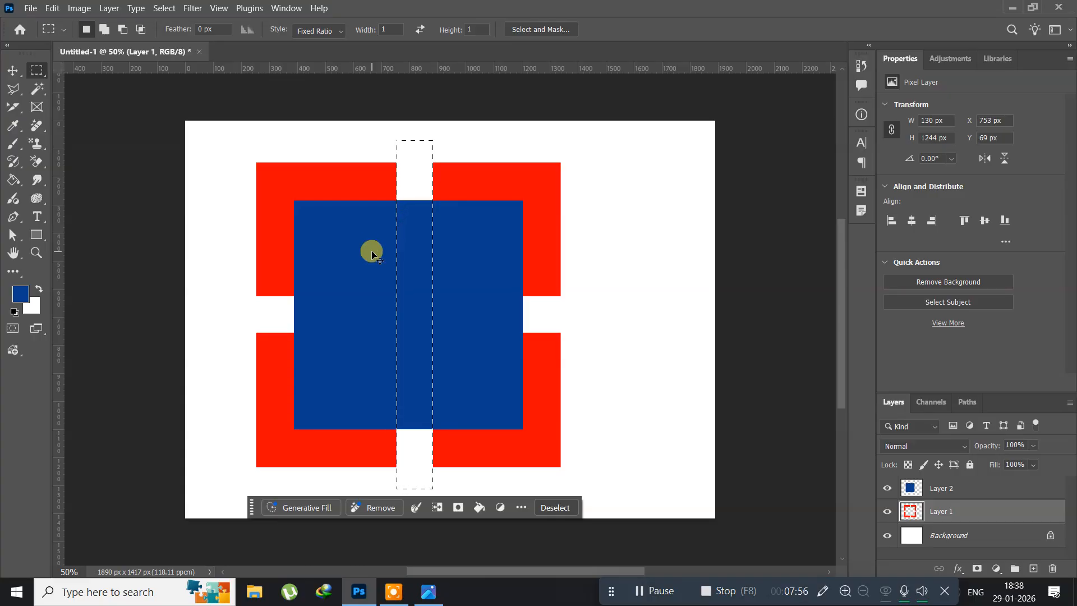
Clear the strip selection and make the blue square's layer, Layer 2, active
{"action": "left_click", "coordinate": [371, 251]}
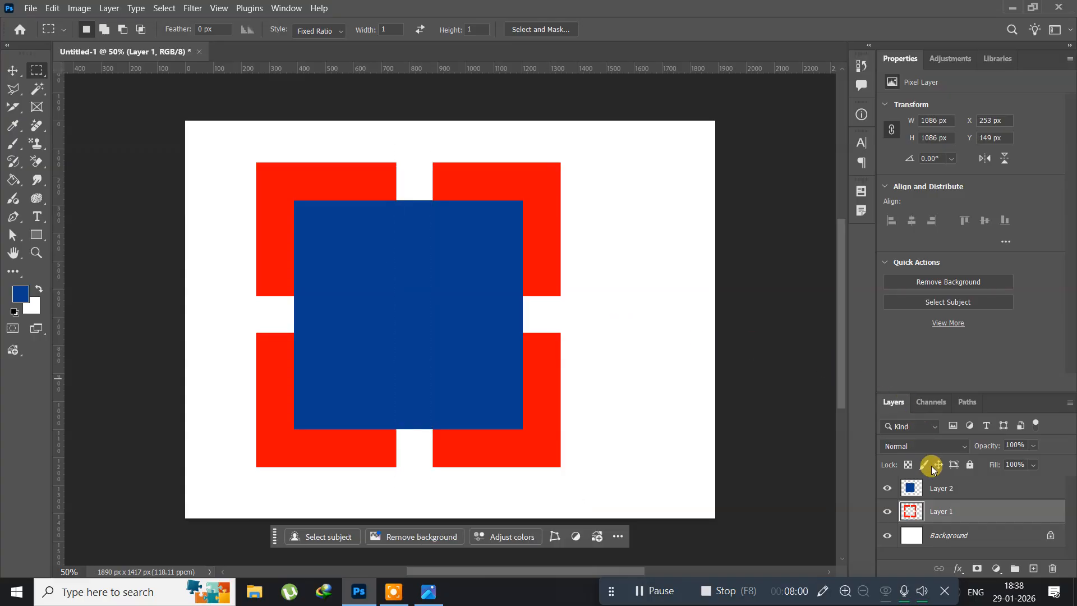
{"action": "left_click", "coordinate": [946, 486]}
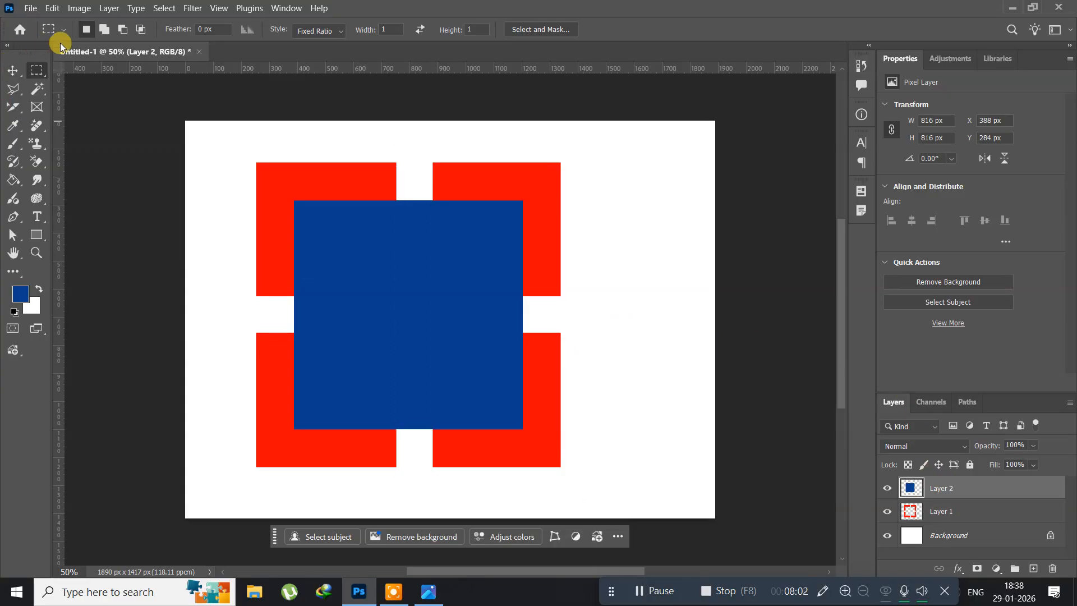
{"action": "left_click", "coordinate": [52, 8]}
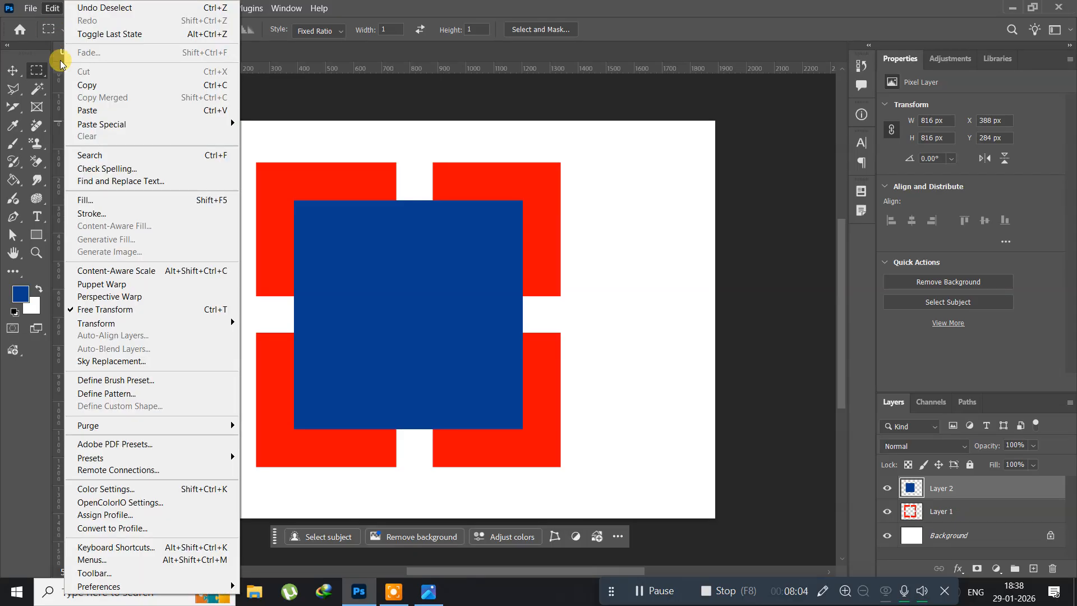
{"action": "left_click", "coordinate": [85, 202]}
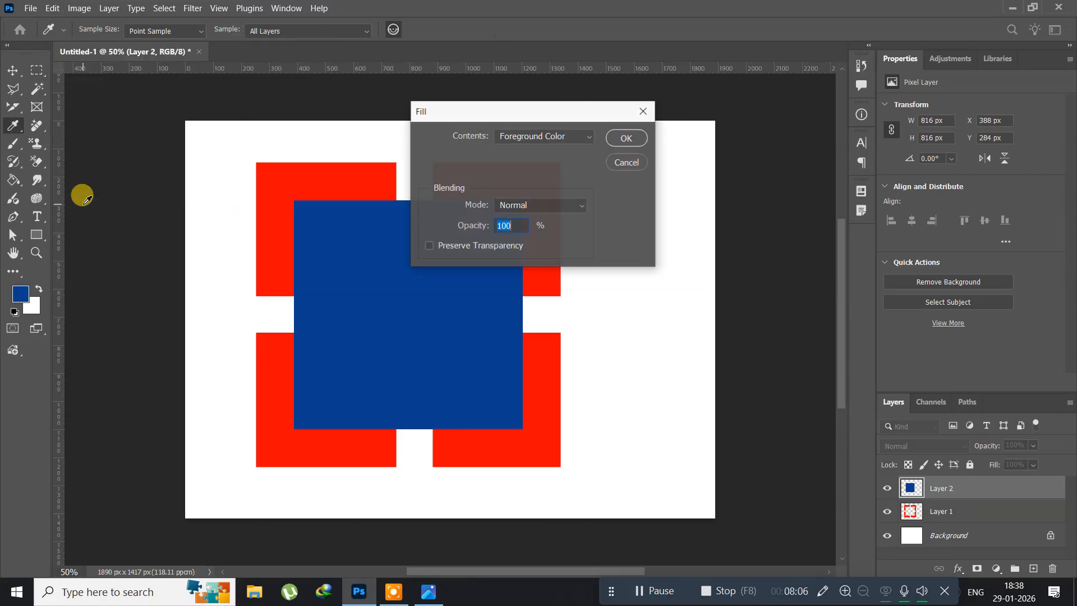
{"action": "left_click", "coordinate": [625, 138]}
{"action": "key", "text": "m"}
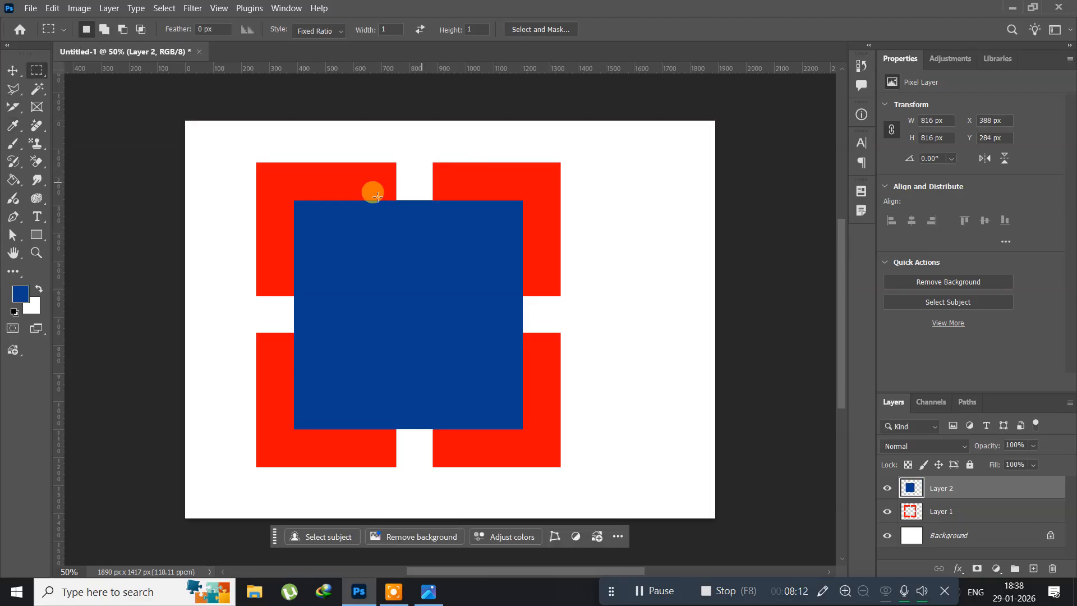
Scale the blue square on Layer 2 proportionally around its centre to about 446 by 446 px
{"action": "left_click", "coordinate": [52, 8]}
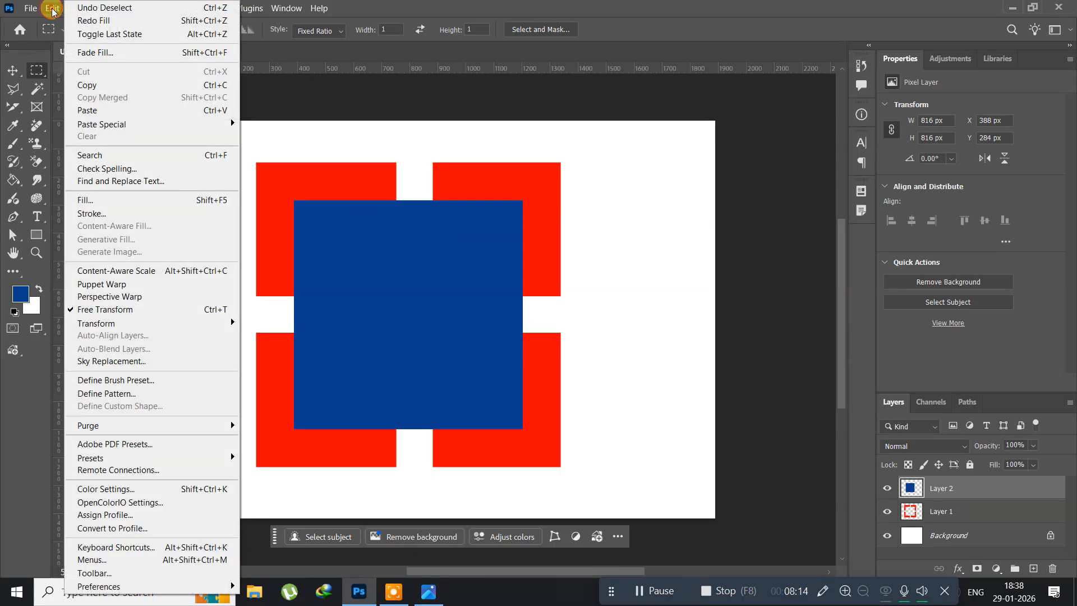
{"action": "left_click", "coordinate": [203, 309]}
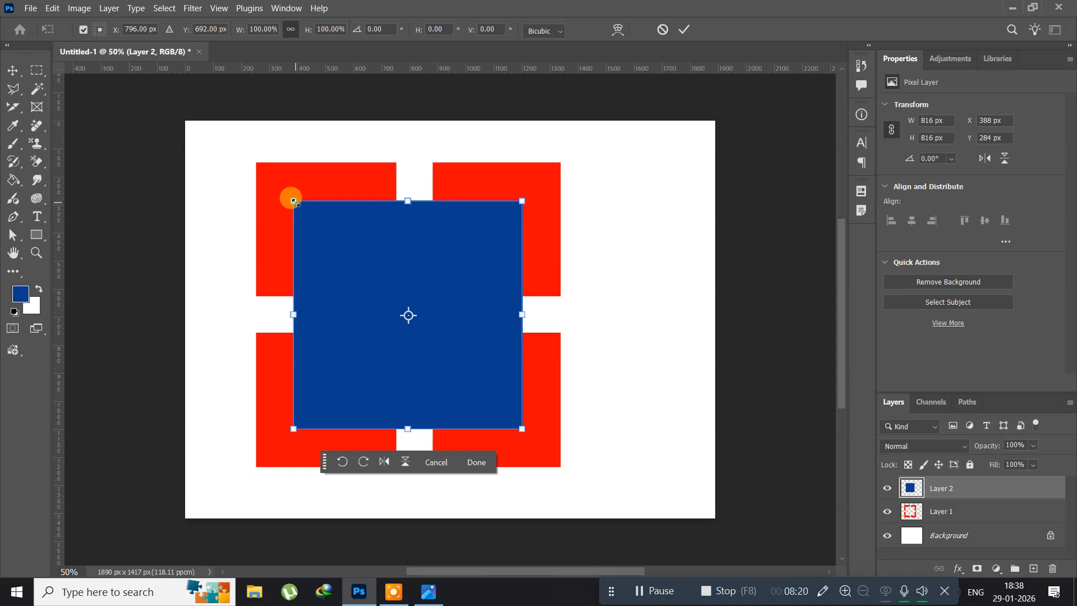
{"action": "left_click_drag", "start_coordinate": [295, 200], "coordinate": [347, 247]}
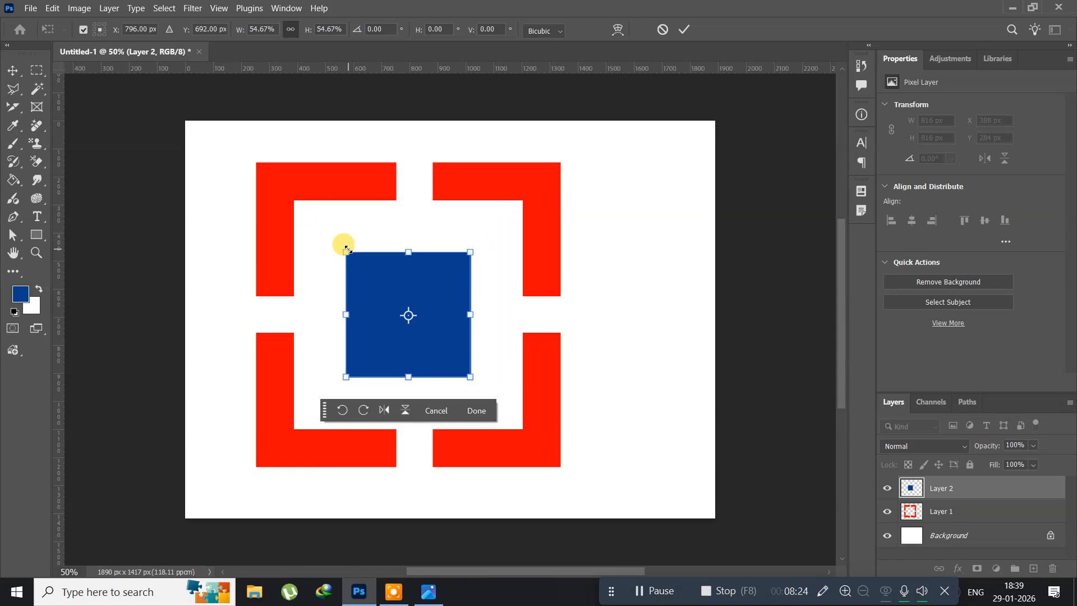
{"action": "key", "text": "Return"}
{"action": "key", "text": "m"}
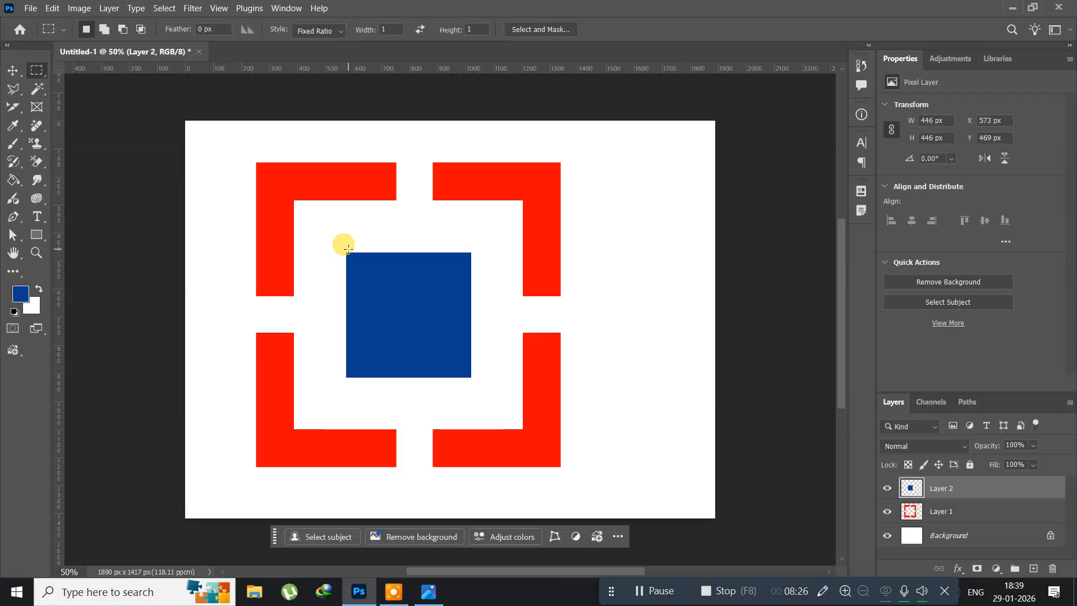